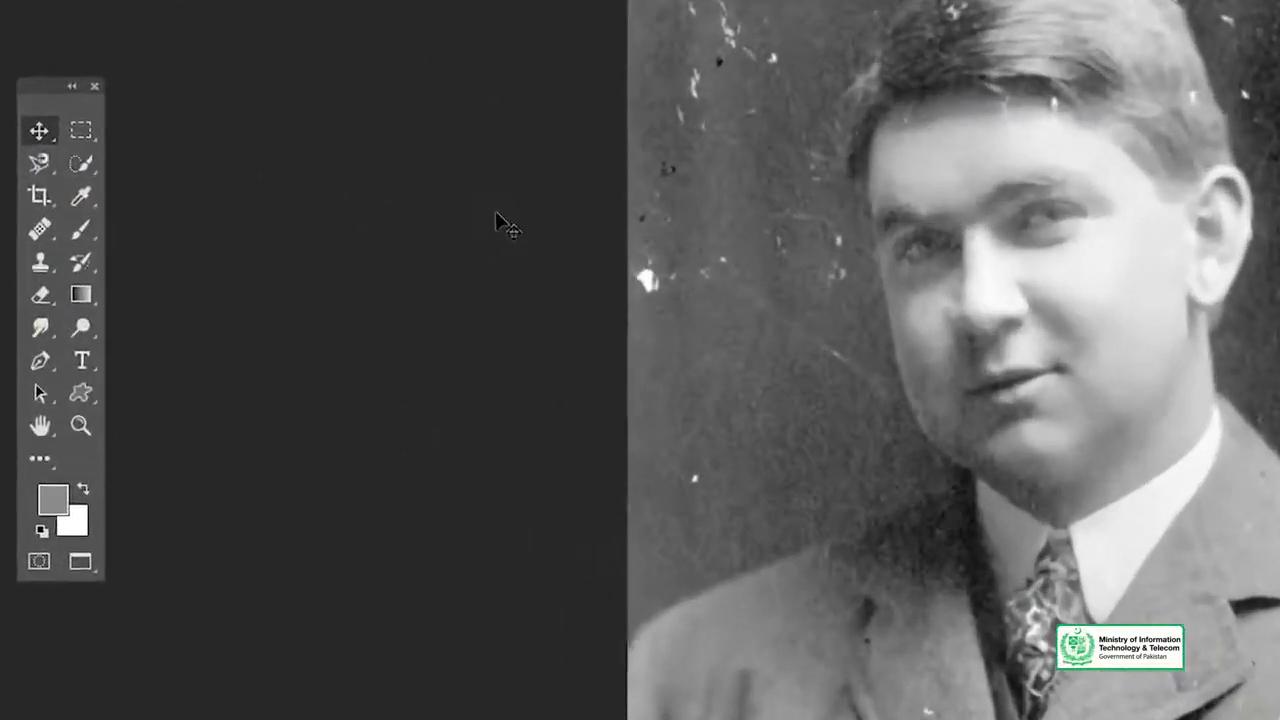
Switch to the healing tools and show the full healing tools flyout.
{"action": "key", "text": "j"}
{"action": "right_click", "coordinate": [41, 235]}
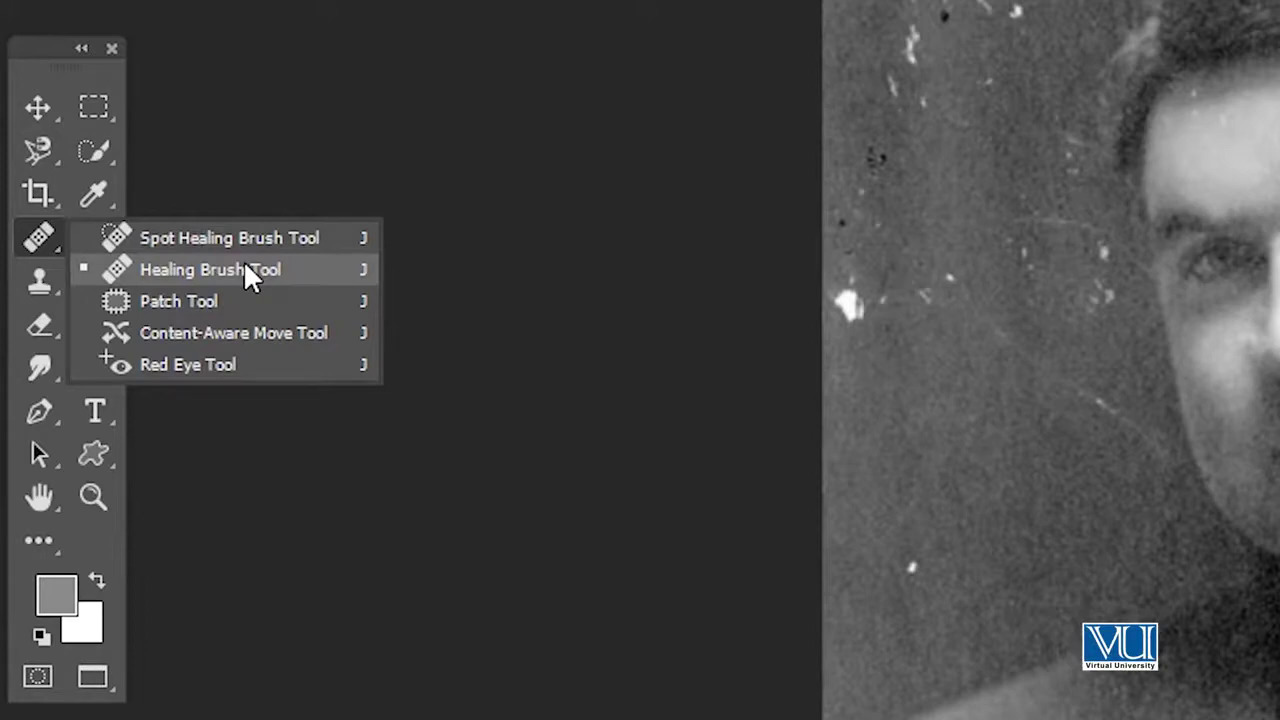
Choose the Healing Brush Tool with a 95 px, 100% hardness, 38% spacing brush.
{"action": "left_click", "coordinate": [245, 267]}
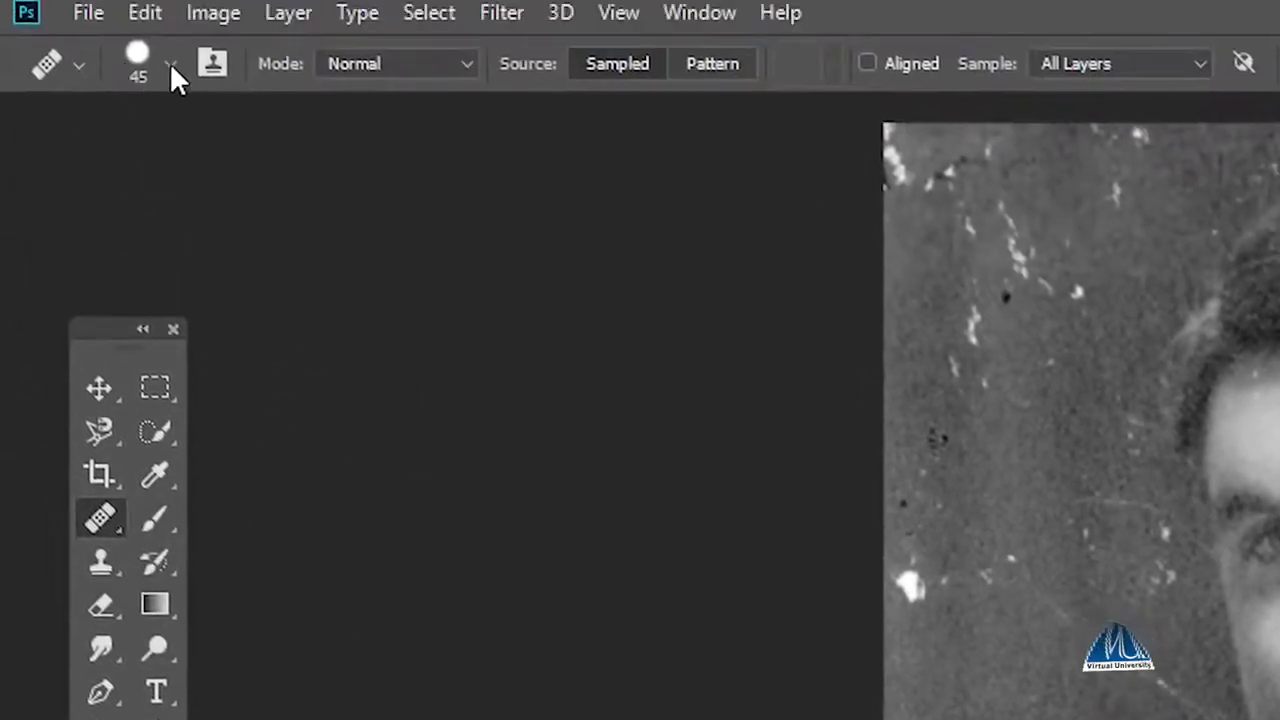
{"action": "left_click", "coordinate": [170, 62]}
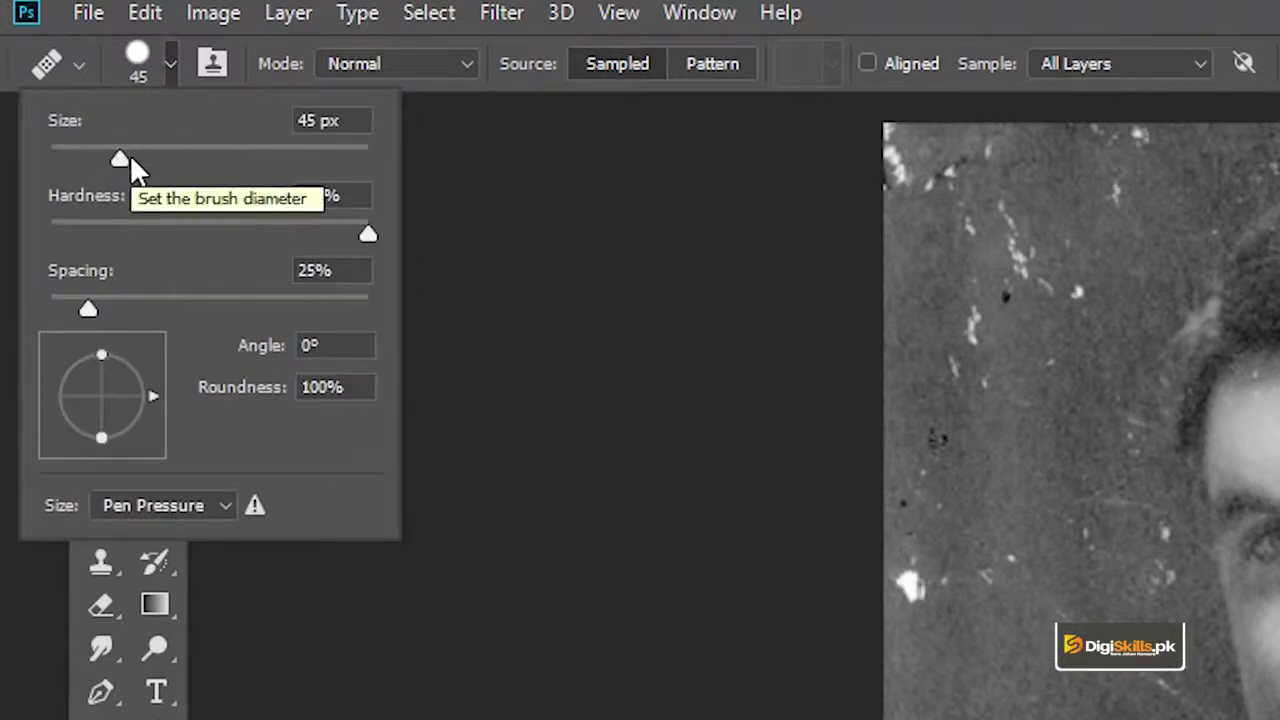
{"action": "mouse_move", "coordinate": [121, 155]}
{"action": "left_mouse_down"}
{"action": "mouse_move", "coordinate": [255, 155]}
{"action": "mouse_move", "coordinate": [200, 160]}
{"action": "left_mouse_up"}
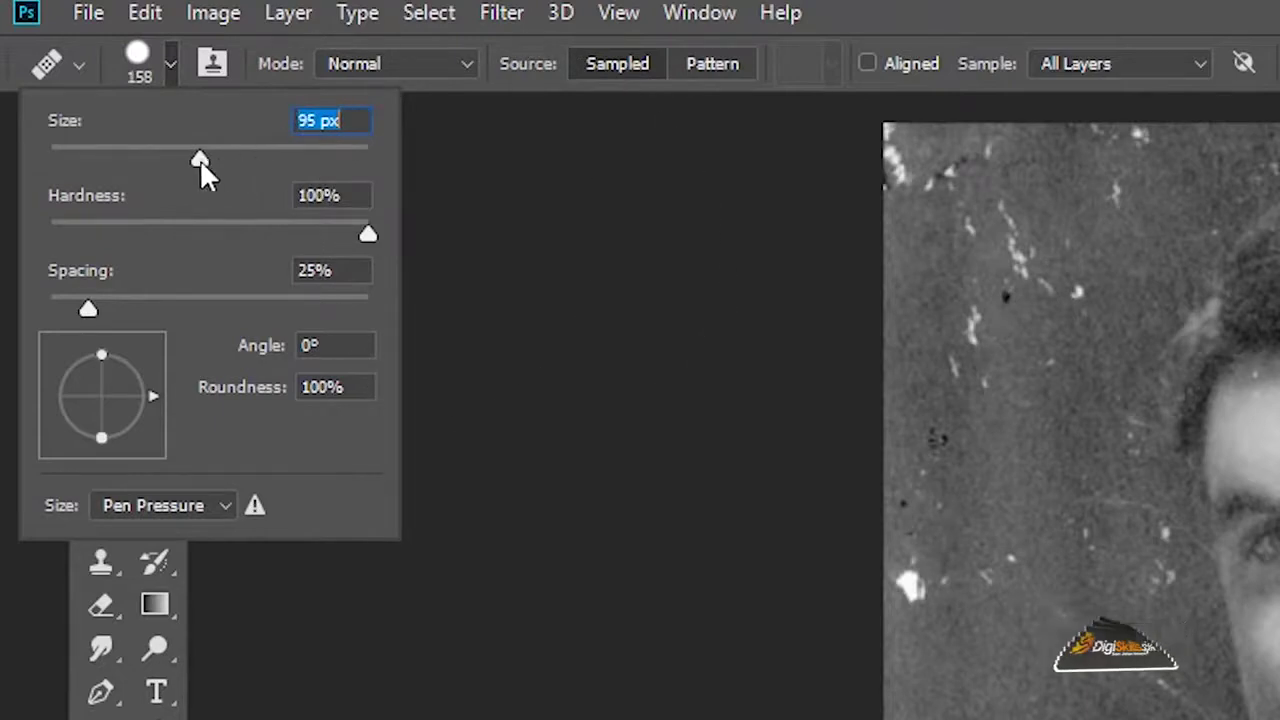
{"action": "mouse_move", "coordinate": [368, 234]}
{"action": "left_mouse_down"}
{"action": "mouse_move", "coordinate": [203, 234]}
{"action": "mouse_move", "coordinate": [360, 236]}
{"action": "left_mouse_up"}
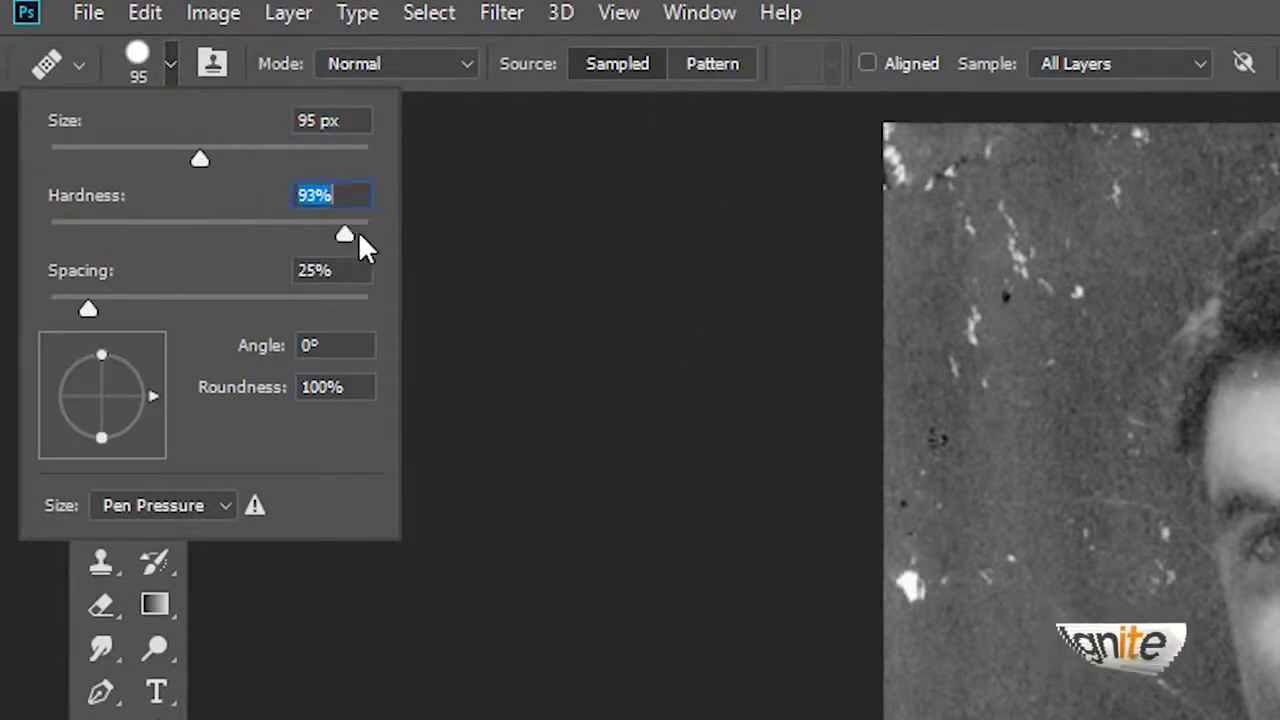
{"action": "left_click_drag", "start_coordinate": [84, 303], "coordinate": [167, 307]}
{"action": "left_click_drag", "start_coordinate": [86, 310], "coordinate": [108, 314]}
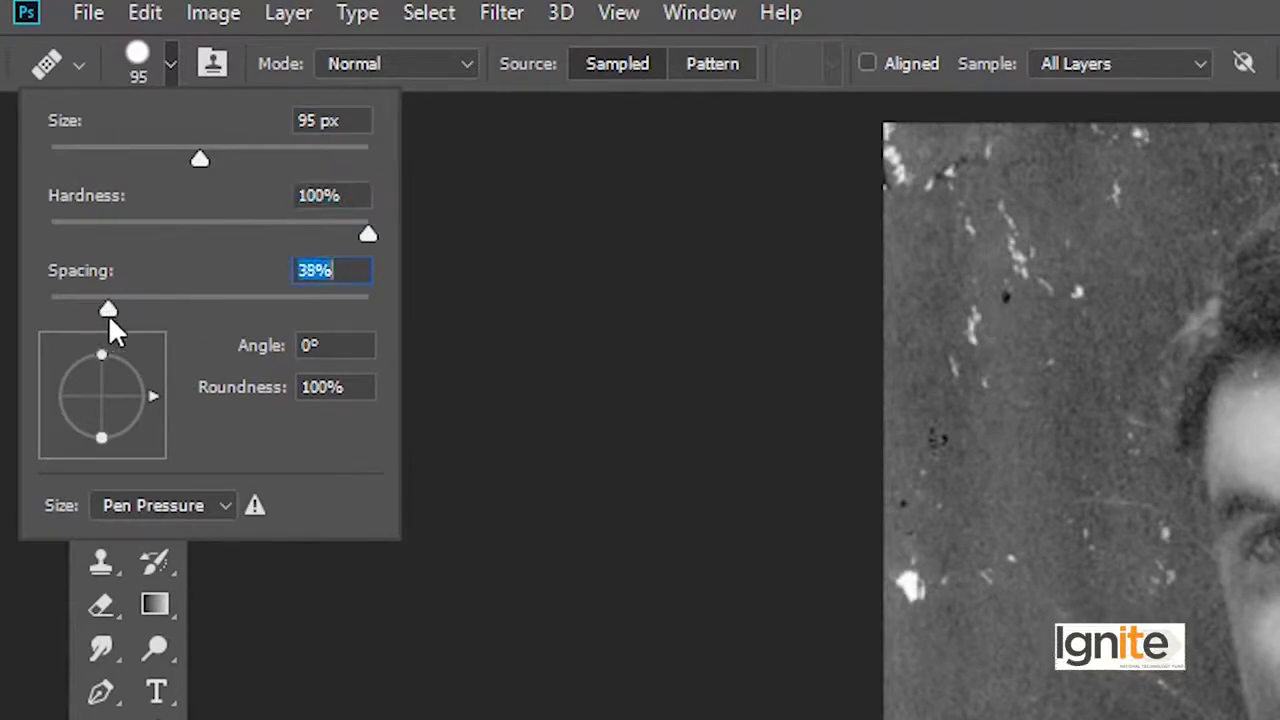
Keep the blending mode at Normal and sampling set to All Layers.
{"action": "left_click", "coordinate": [421, 70]}
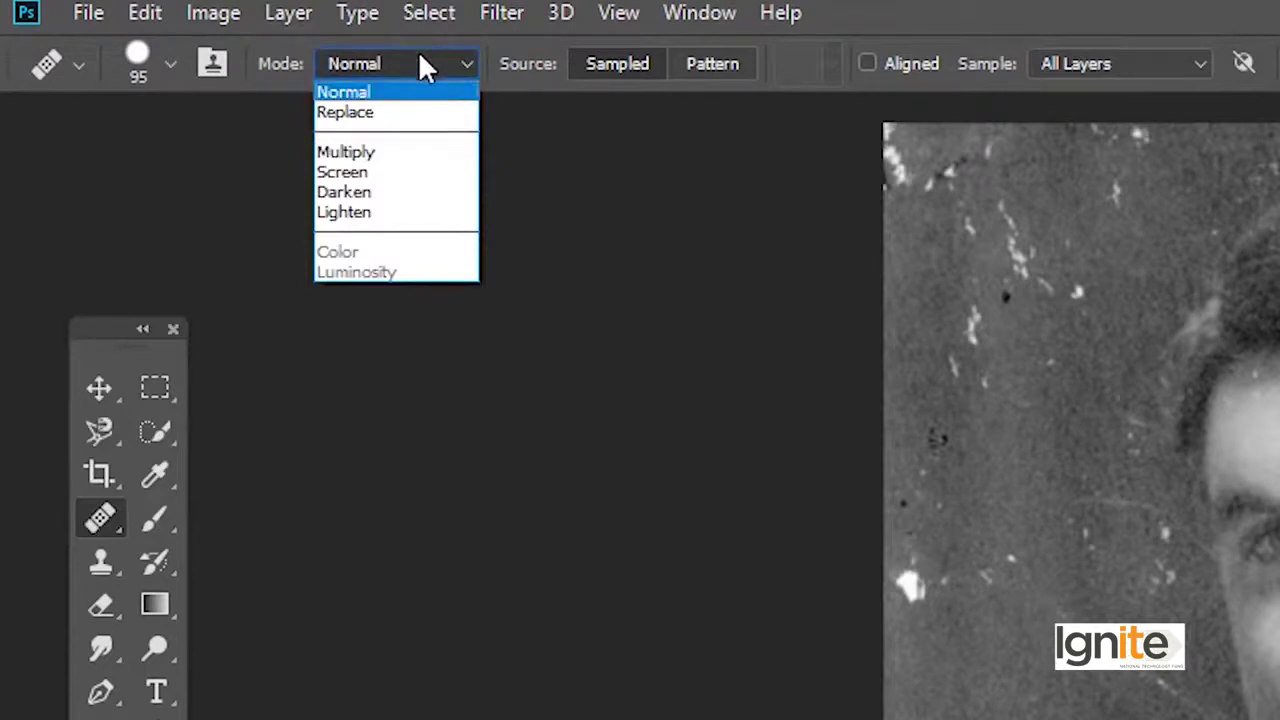
{"action": "left_click", "coordinate": [421, 68]}
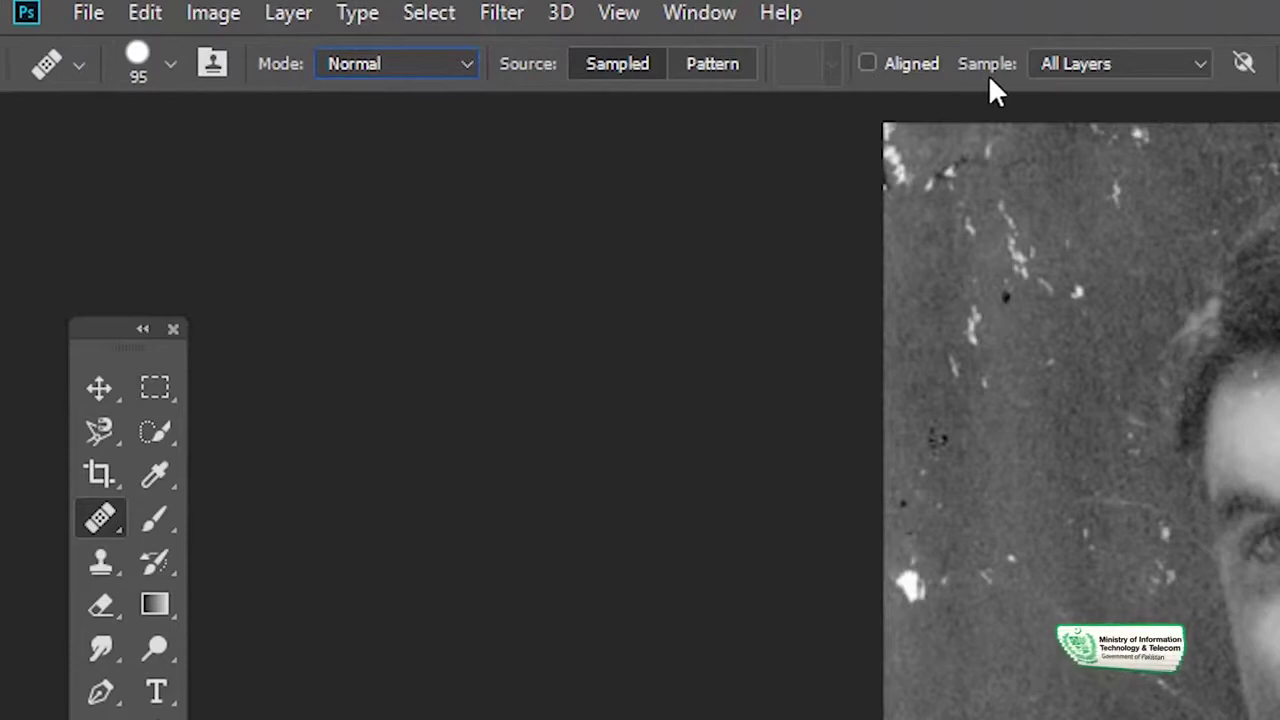
{"action": "left_click", "coordinate": [1160, 68]}
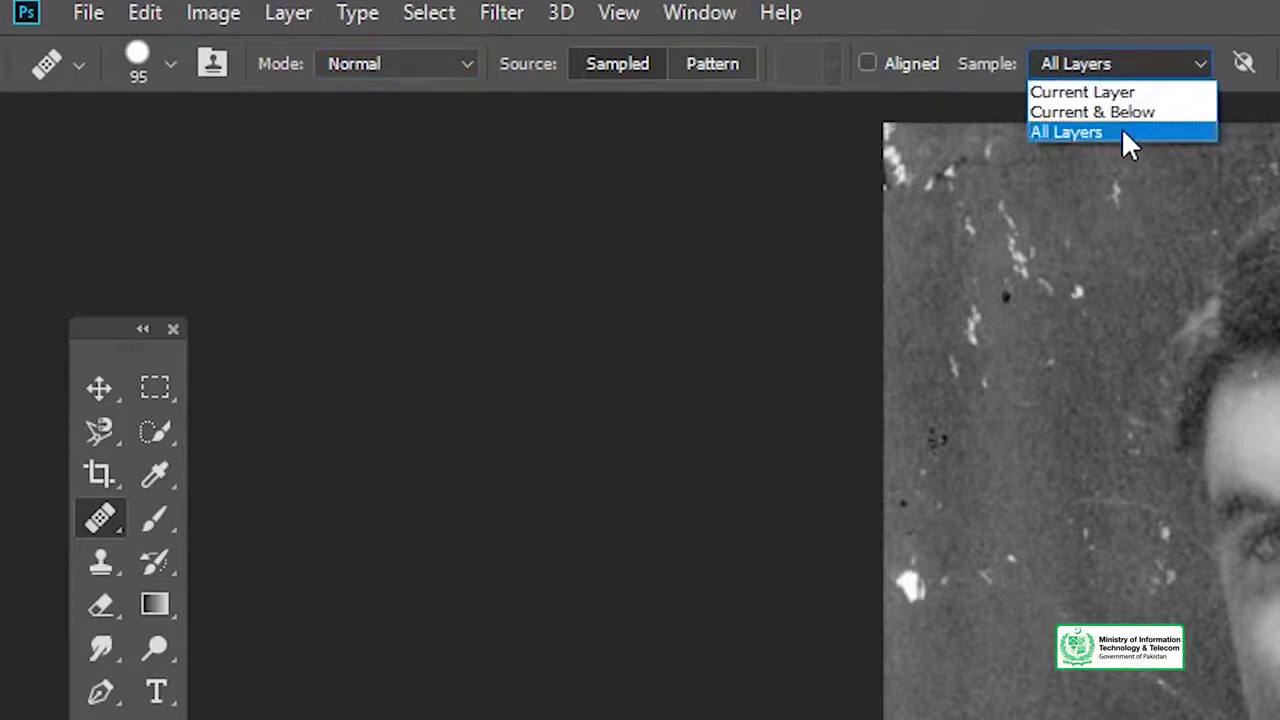
{"action": "left_click", "coordinate": [1120, 66]}
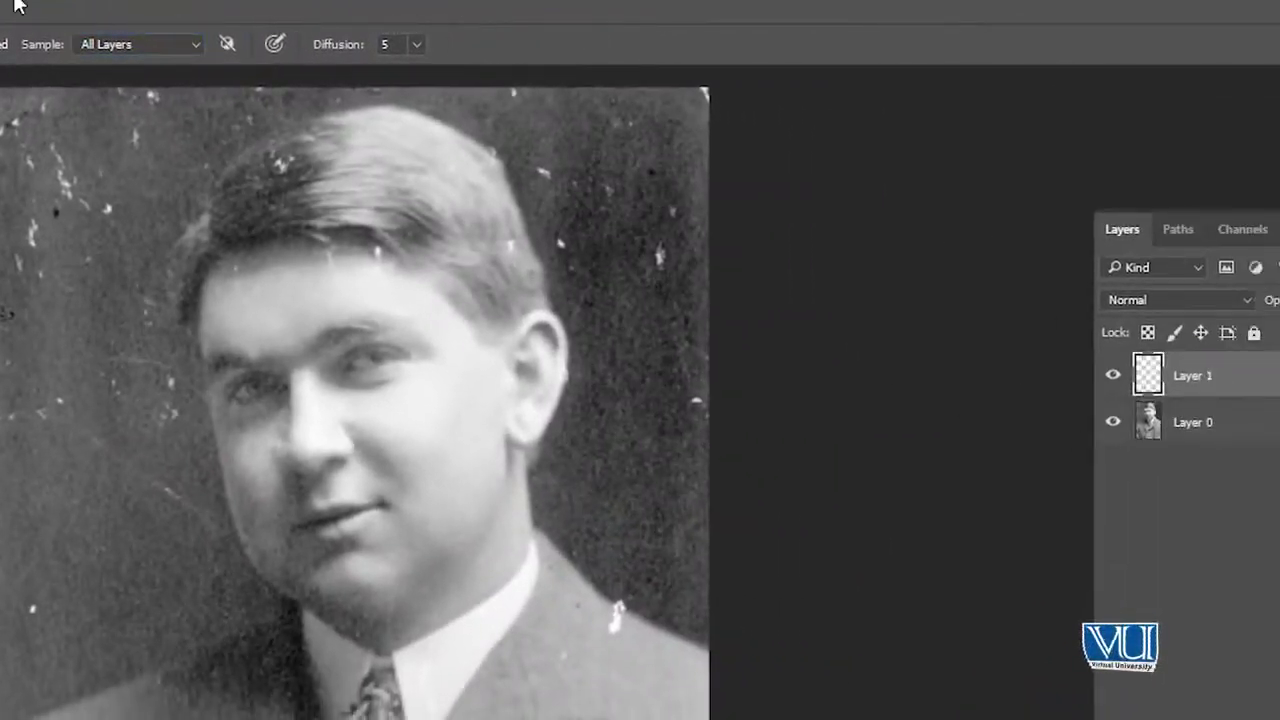
Confirm All Layers sampling, try healing a background speck, and dismiss the missing-source warning.
{"action": "left_click", "coordinate": [126, 45]}
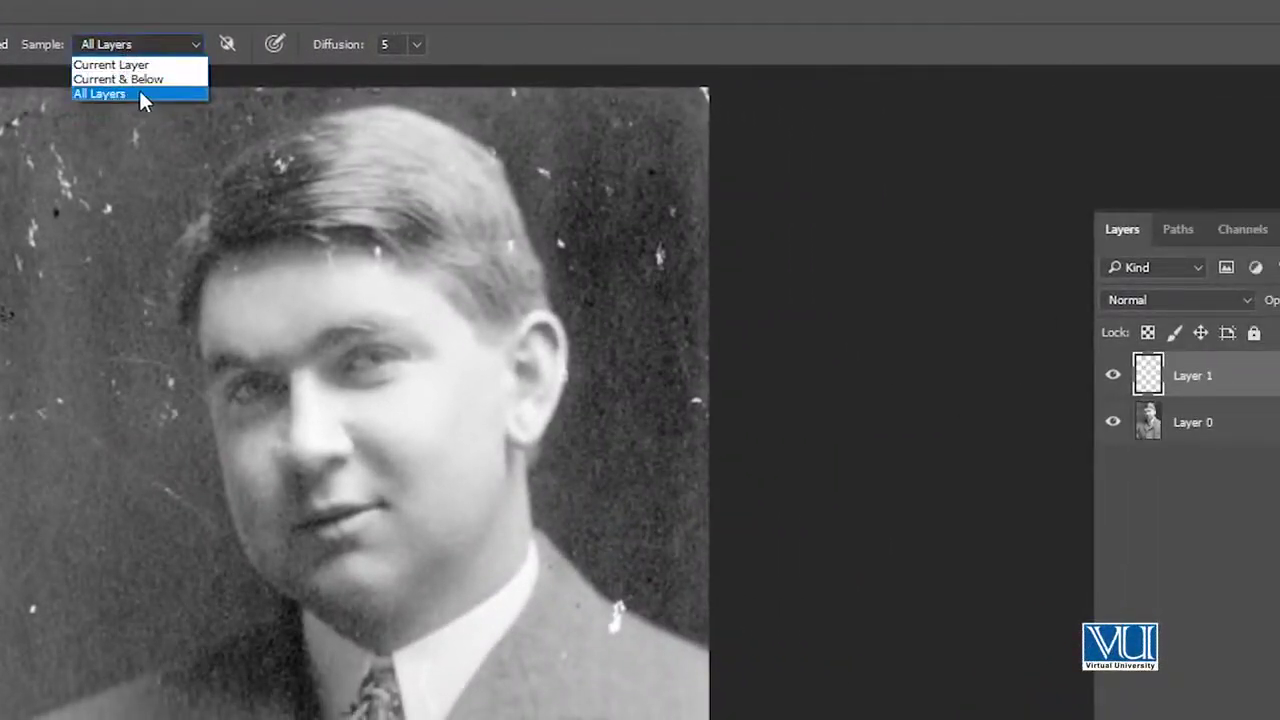
{"action": "left_click", "coordinate": [140, 97]}
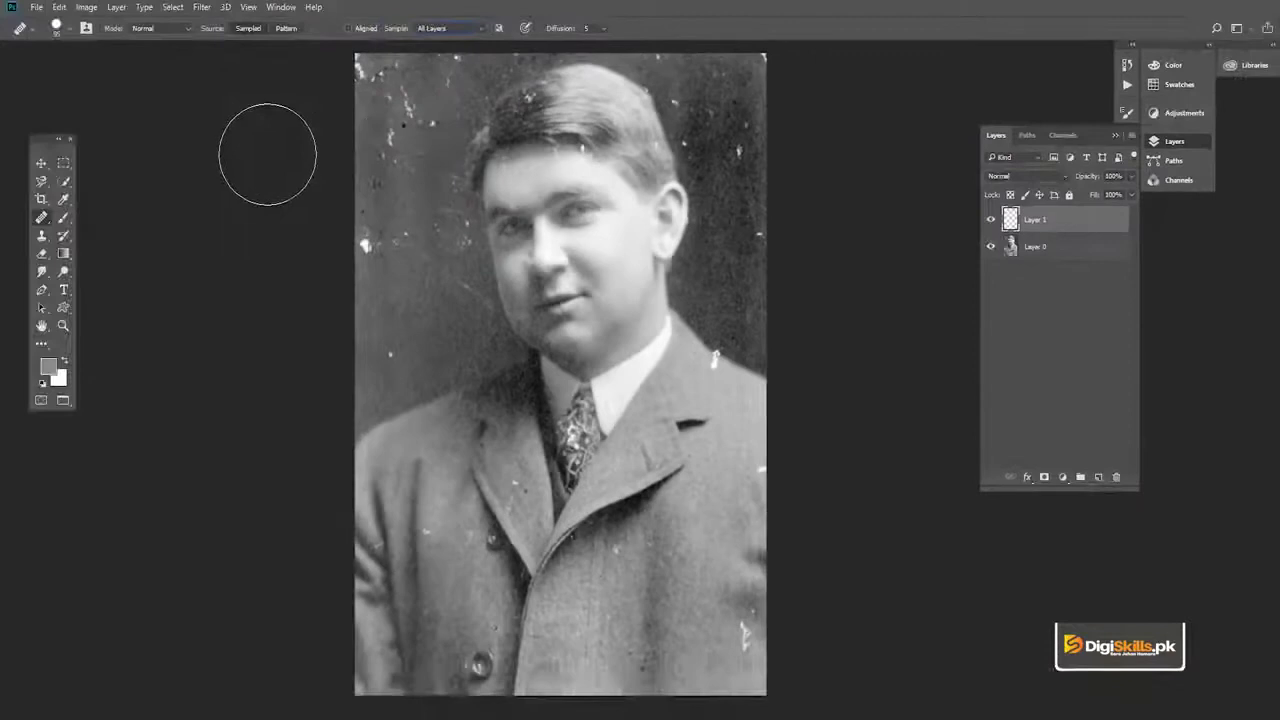
{"action": "left_click", "coordinate": [270, 156]}
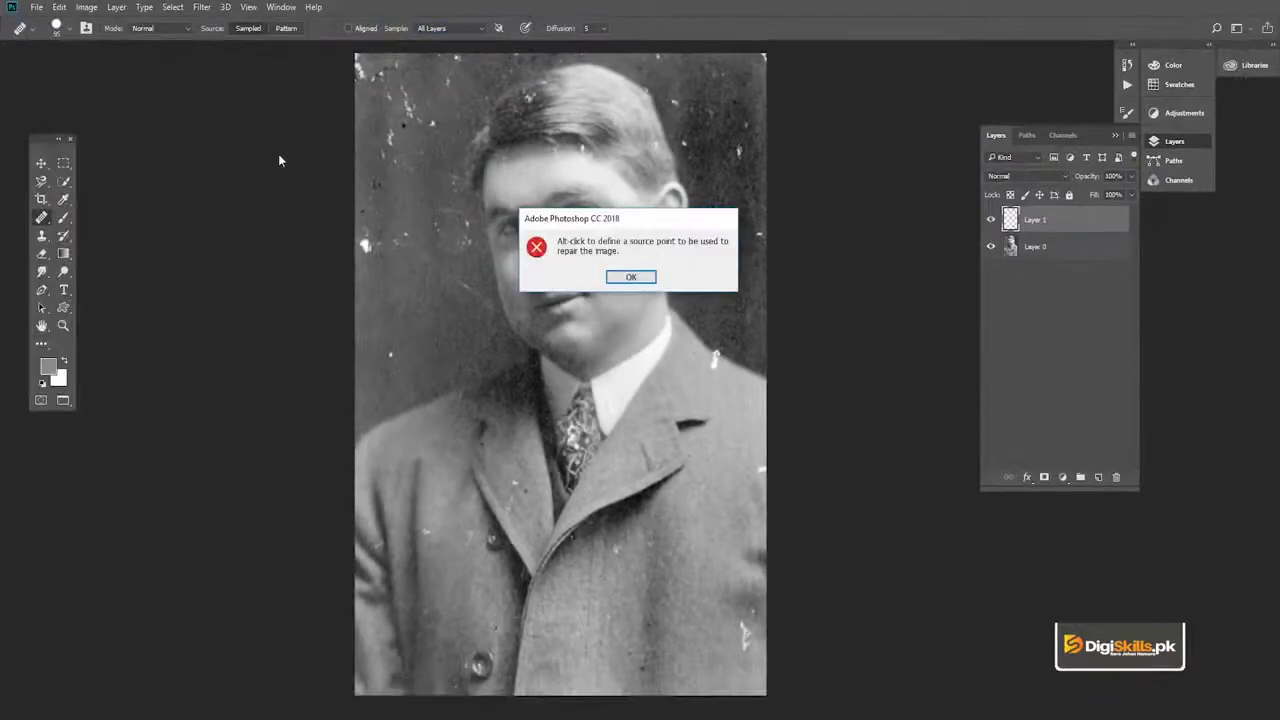
{"action": "left_click", "coordinate": [631, 278]}
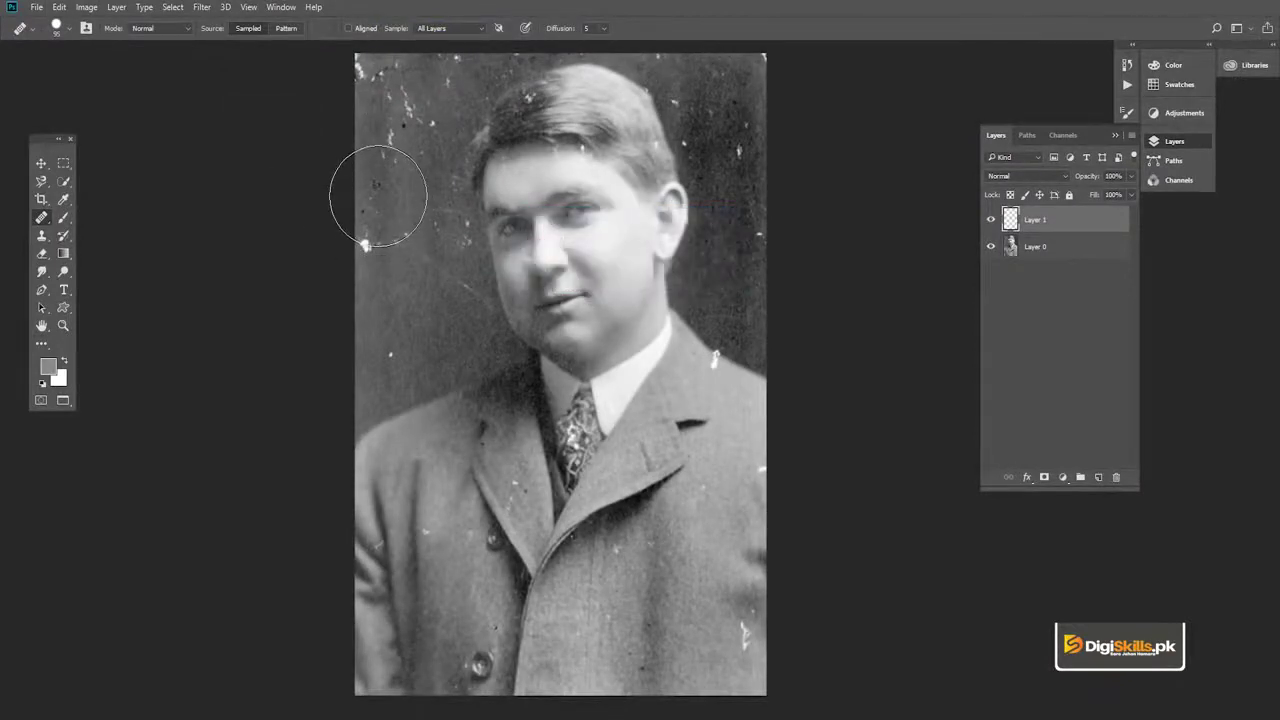
Switch to the Move tool and zoom in on the man's face and hair.
{"action": "left_click", "coordinate": [42, 165]}
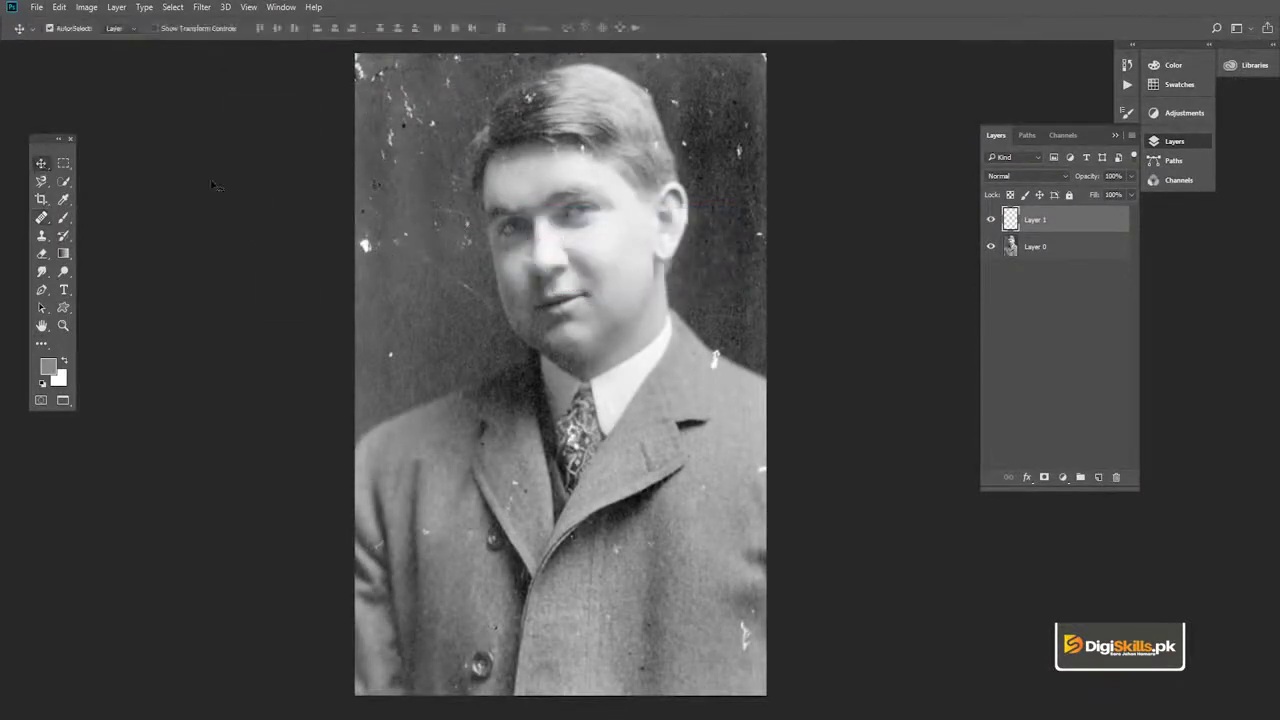
{"action": "left_click_drag", "start_coordinate": [645, 253], "coordinate": [577, 223]}
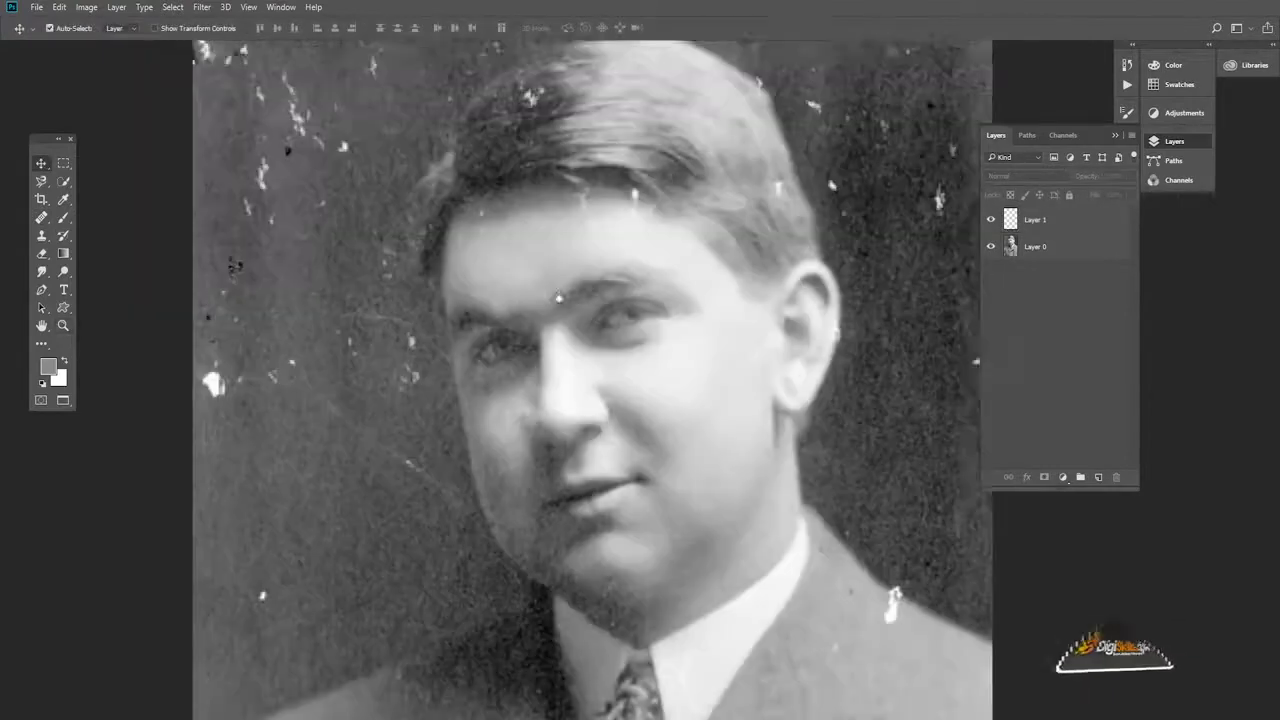
{"action": "left_click_drag", "start_coordinate": [465, 47], "coordinate": [479, 131]}
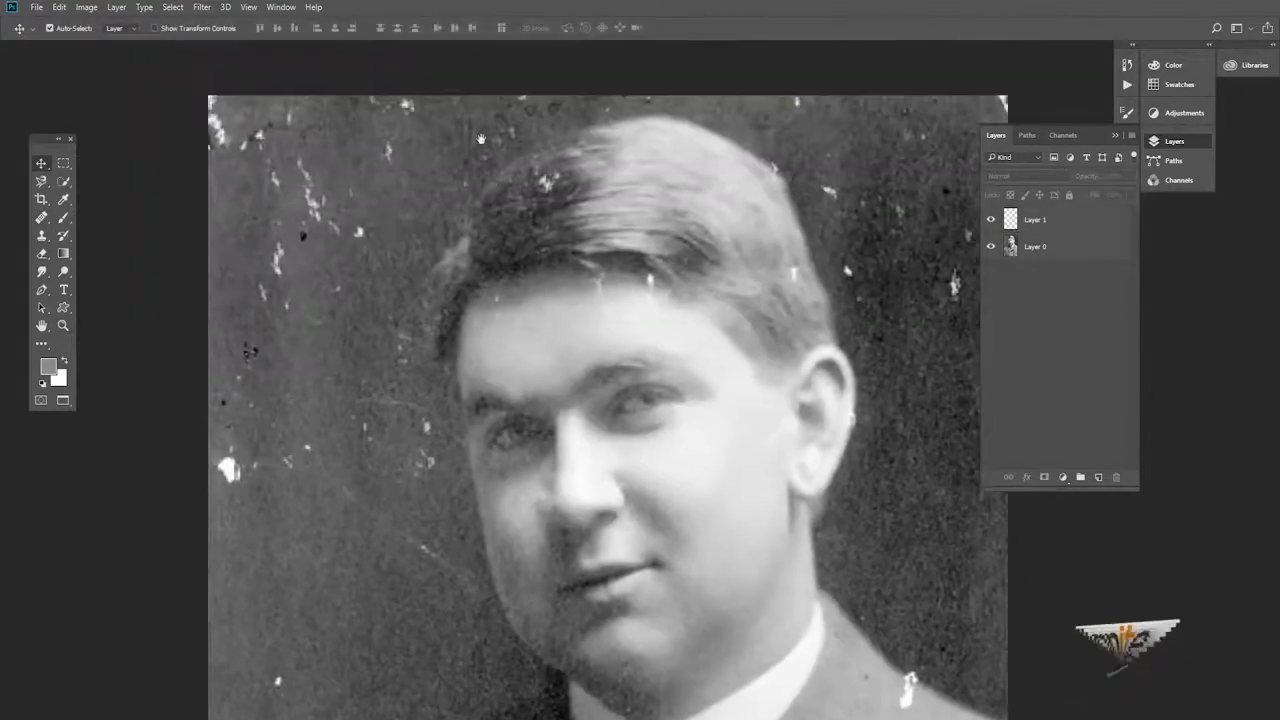
Return to the Healing Brush and make Layer 1 the active repair layer.
{"action": "key", "text": "j"}
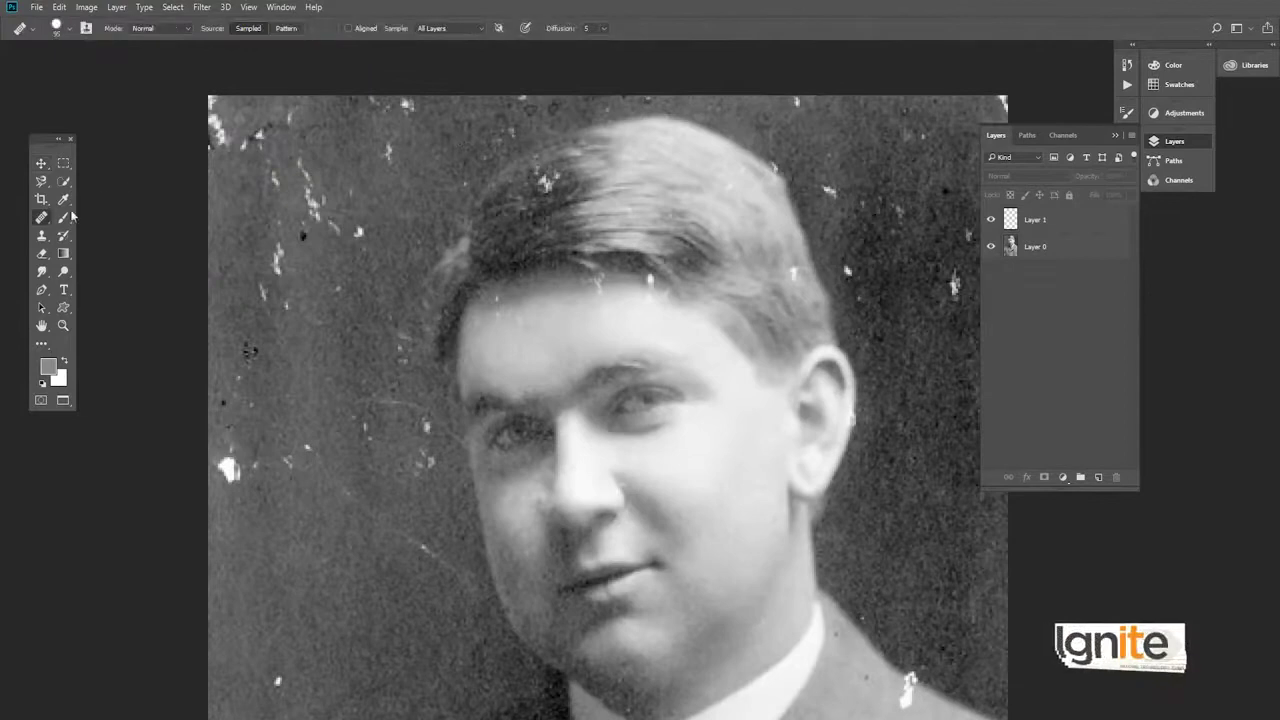
{"action": "right_click", "coordinate": [40, 220]}
{"action": "left_click", "coordinate": [92, 230]}
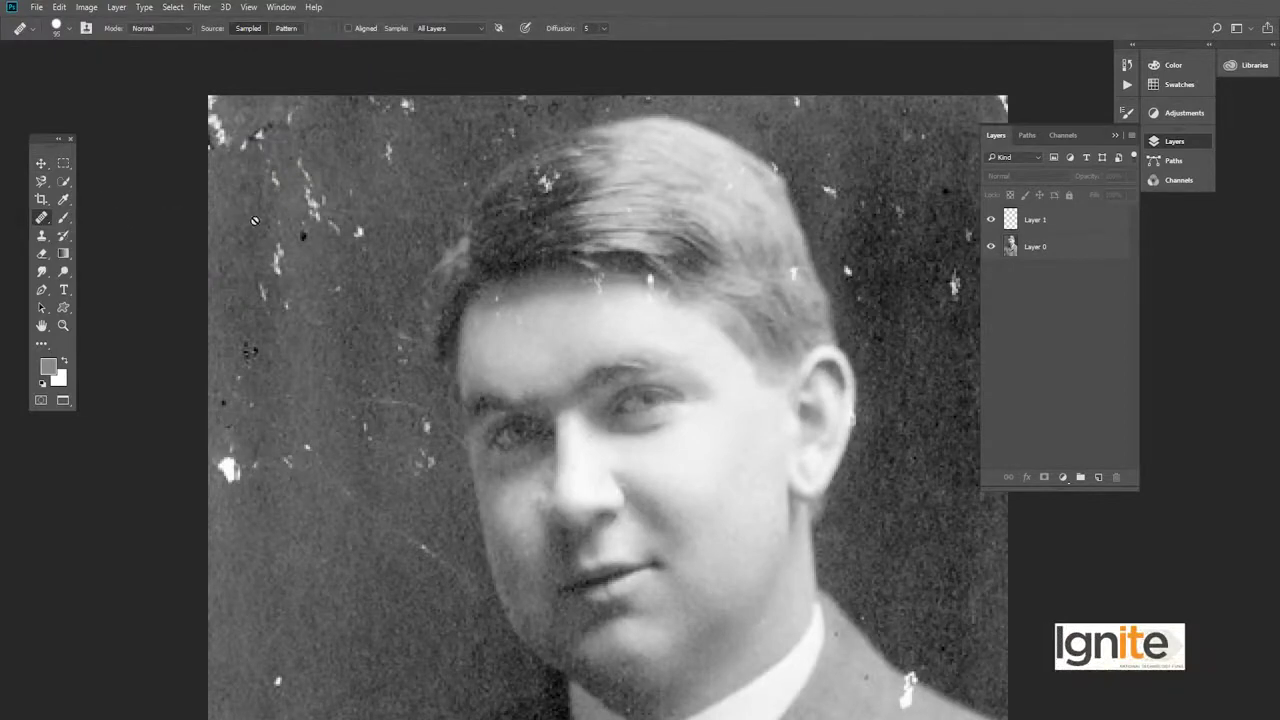
{"action": "left_click", "coordinate": [1018, 223]}
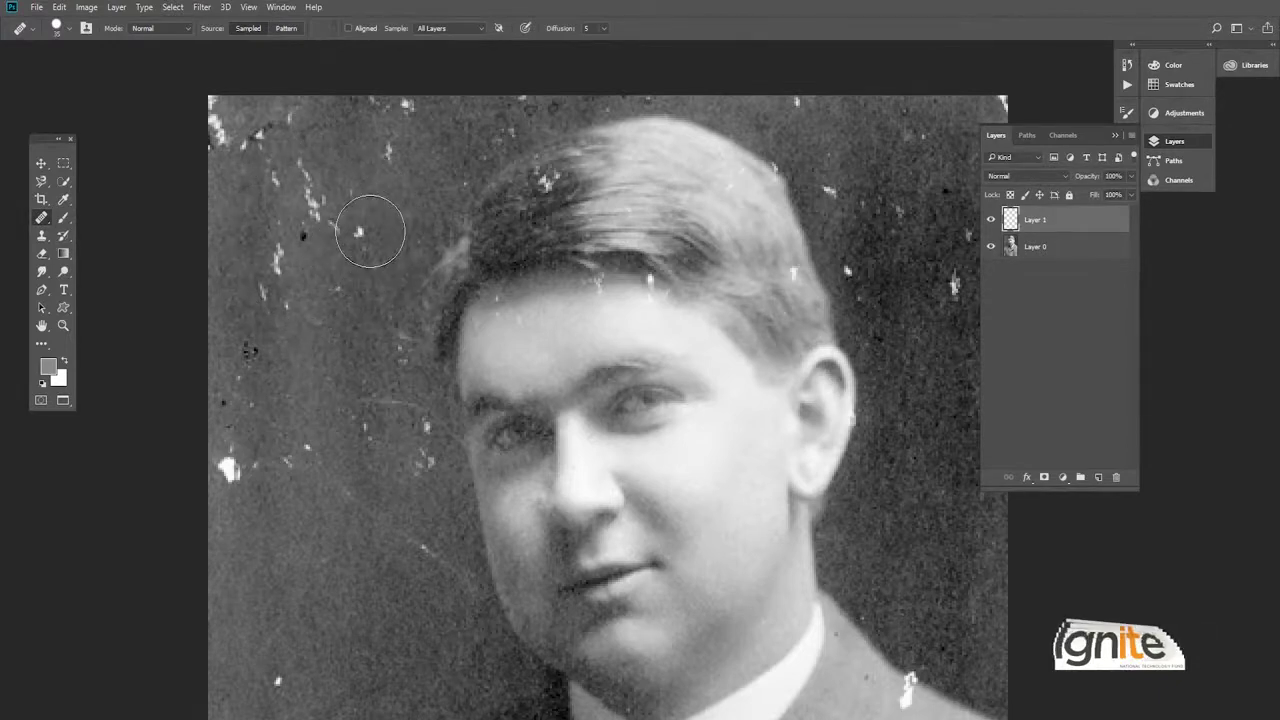
Shrink the healing brush, attempt the speck beside the head, and dismiss the source-point warning.
{"action": "key", "text": "bracketleft"}
{"action": "key", "text": "bracketleft"}
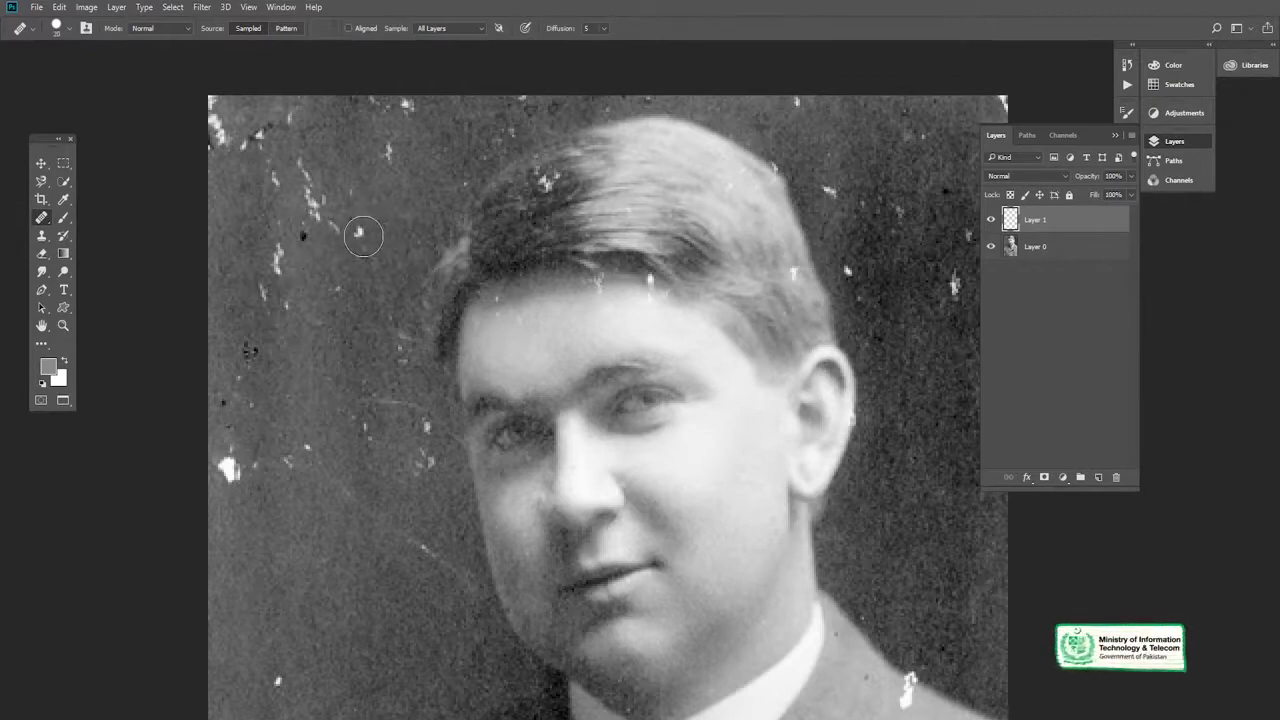
{"action": "left_click", "coordinate": [363, 235]}
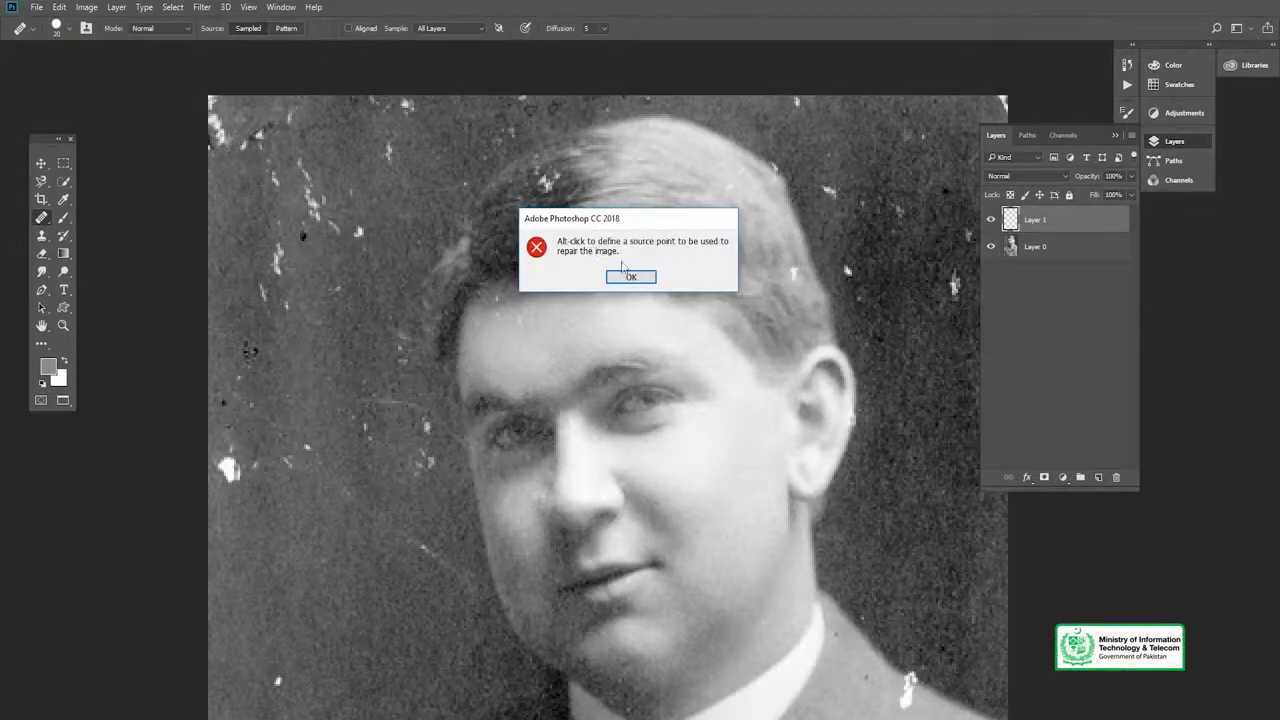
{"action": "left_click", "coordinate": [631, 278]}
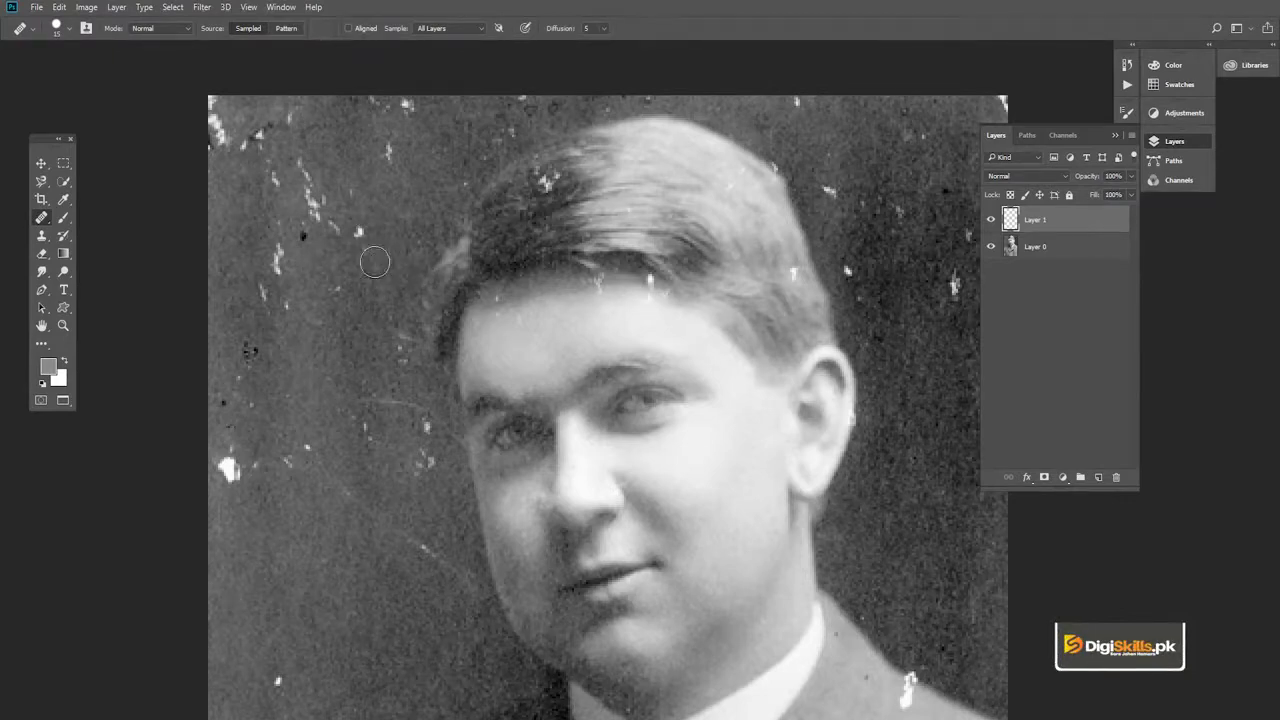
Resize the Healing Brush with the bracket keys, ending at a small tip of about 15 px.
{"action": "key", "text": "bracketright"}
{"action": "key", "text": "bracketright"}
{"action": "key", "text": "bracketright"}
{"action": "key", "text": "bracketright"}
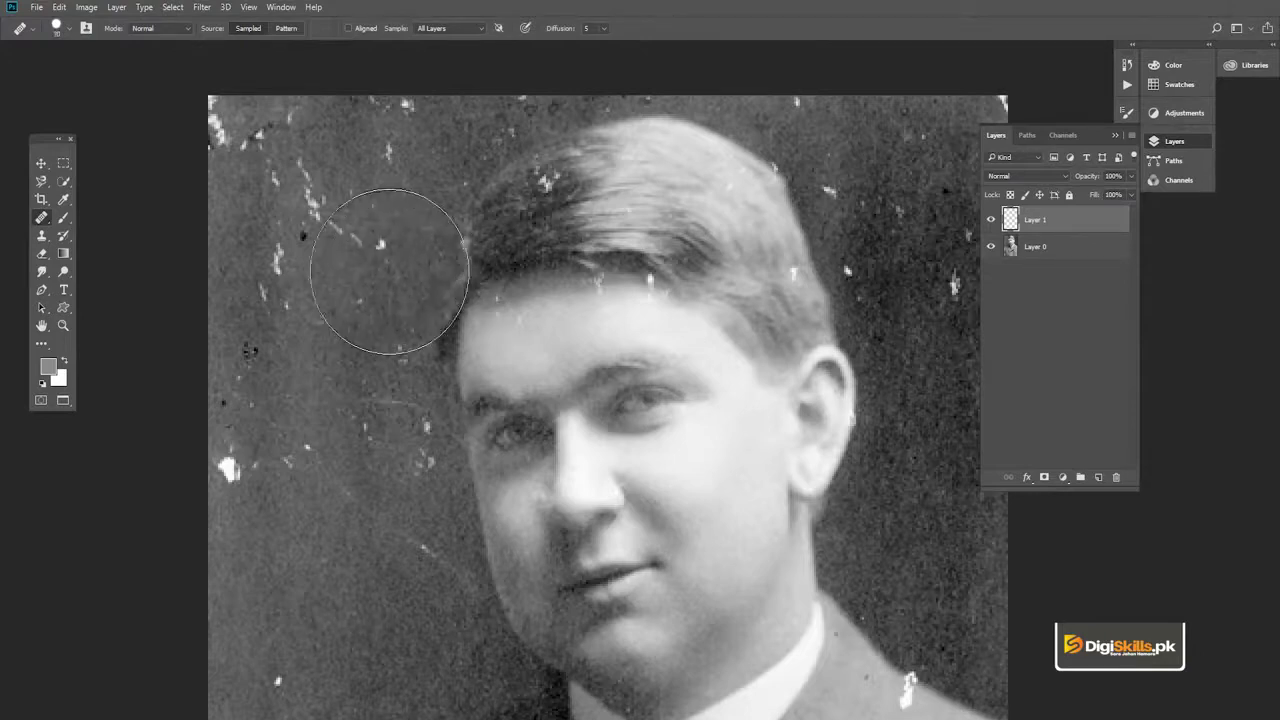
{"action": "key", "text": "bracketright"}
{"action": "key", "text": "bracketright"}
{"action": "key", "text": "bracketright"}
{"action": "key", "text": "bracketright"}
{"action": "key", "text": "bracketright"}
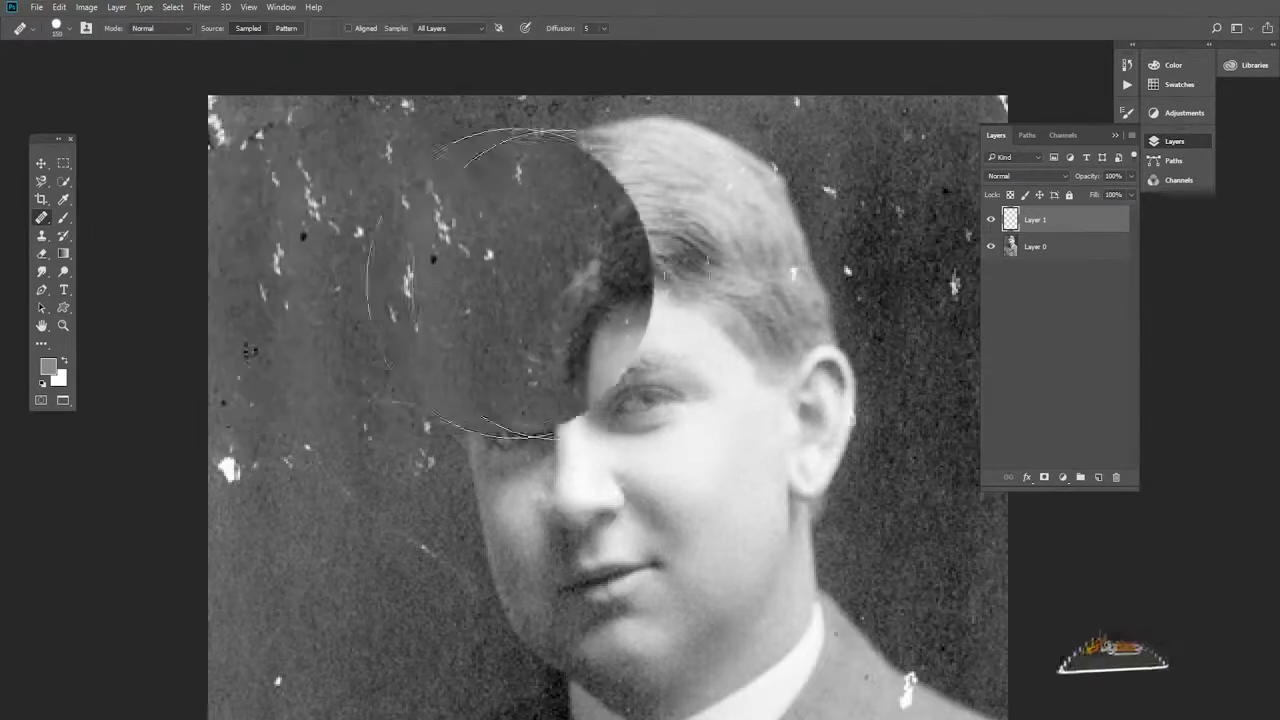
{"action": "key", "text": "bracketright"}
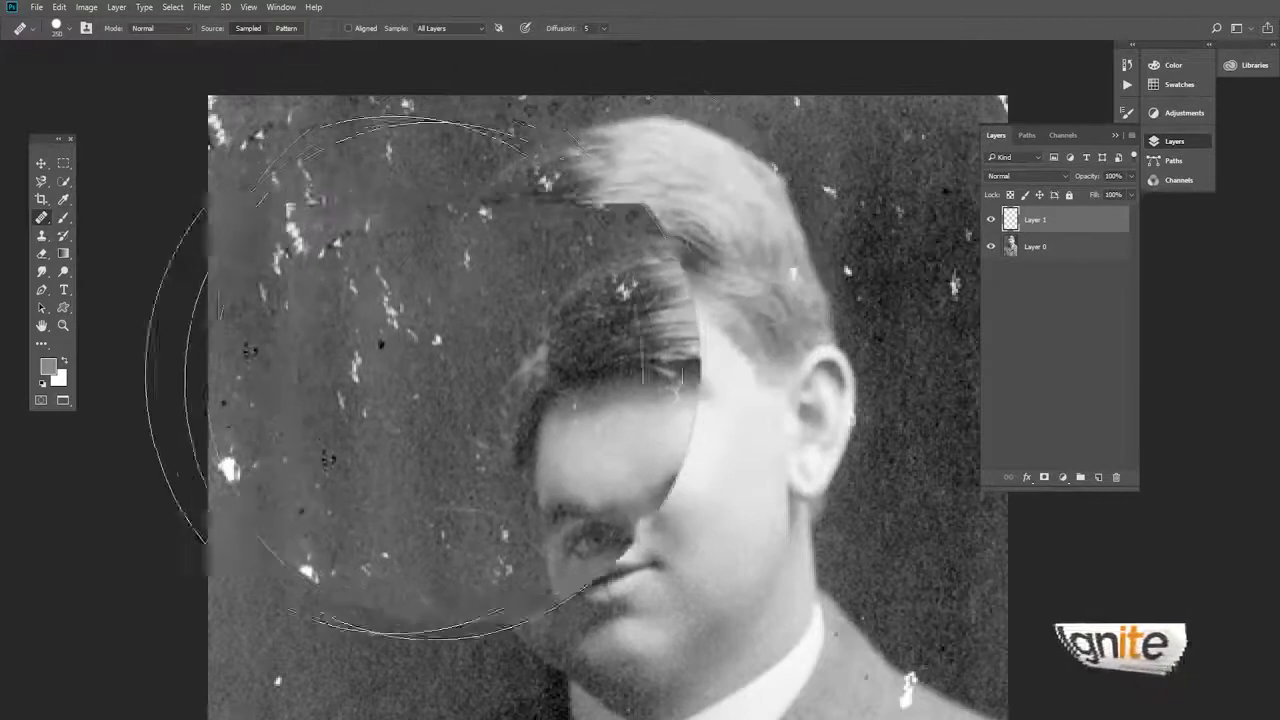
{"action": "key", "text": "bracketleft"}
{"action": "key", "text": "bracketleft"}
{"action": "key", "text": "bracketleft"}
{"action": "key", "text": "bracketleft"}
{"action": "key", "text": "bracketleft"}
{"action": "key", "text": "bracketleft"}
{"action": "key", "text": "bracketleft"}
{"action": "key", "text": "bracketleft"}
{"action": "key", "text": "bracketright"}
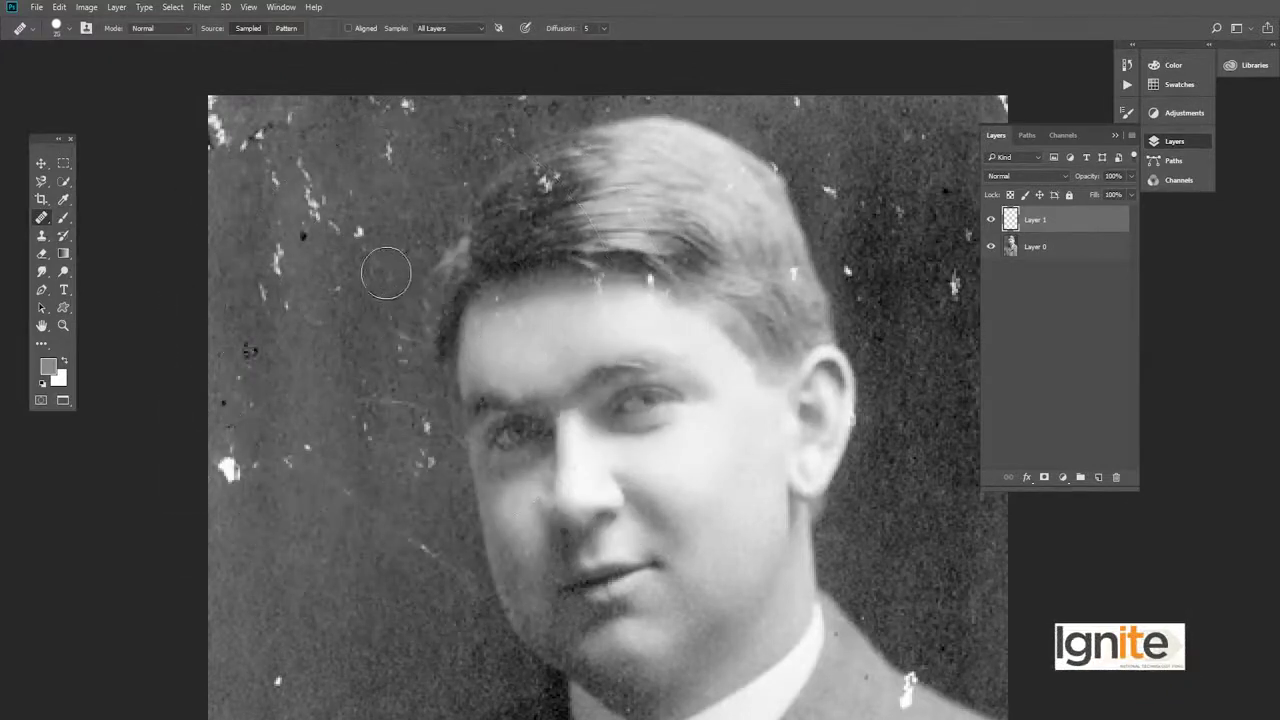
{"action": "key", "text": "bracketleft"}
{"action": "key", "text": "bracketleft"}
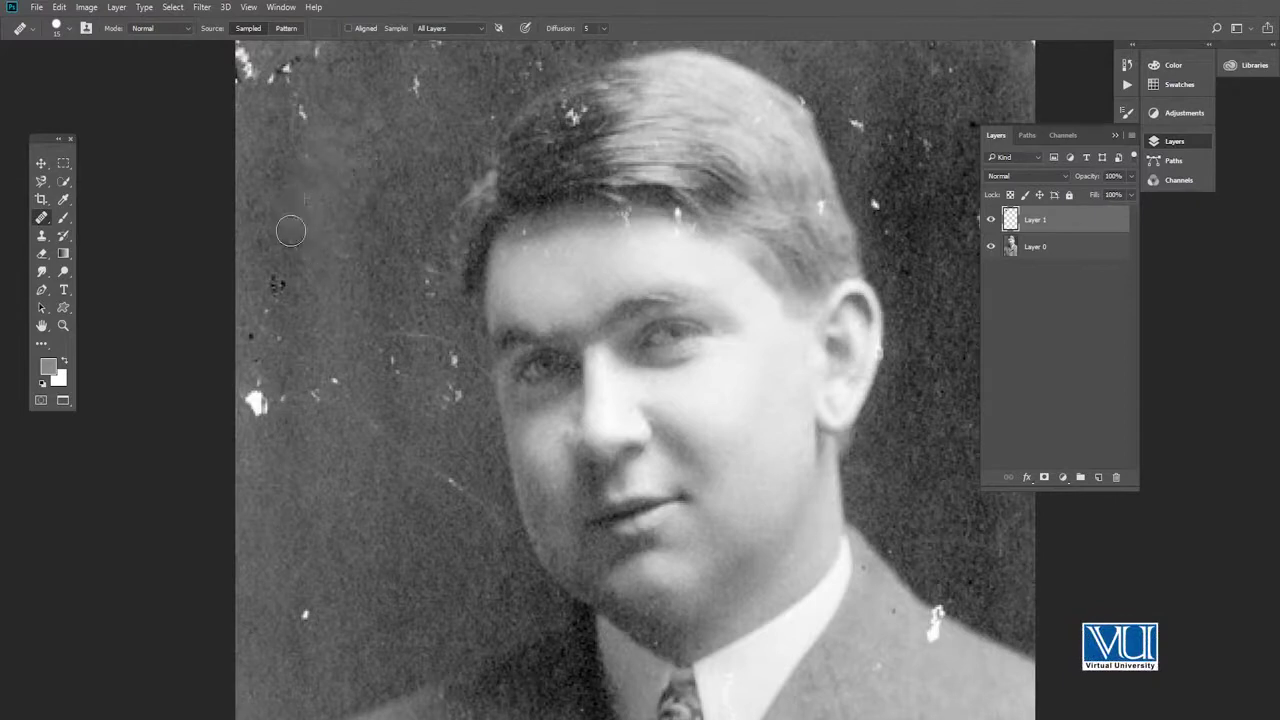
Heal the specks in the upper-left background and the light vertical scratch on the left.
{"action": "scroll", "coordinate": [323, 201], "scroll_direction": "up", "scroll_amount": 2}
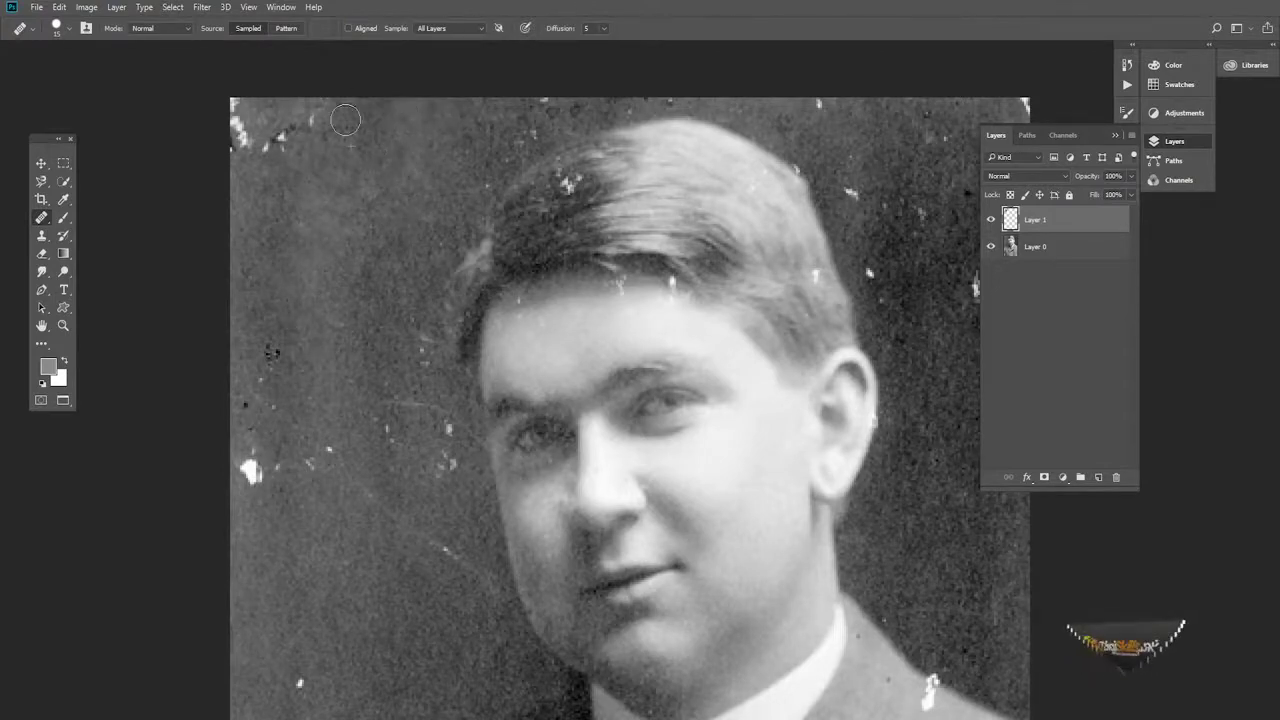
{"action": "mouse_move", "coordinate": [752, 222]}
{"action": "left_mouse_down"}
{"action": "mouse_move", "coordinate": [648, 210]}
{"action": "mouse_move", "coordinate": [619, 186]}
{"action": "left_mouse_up"}
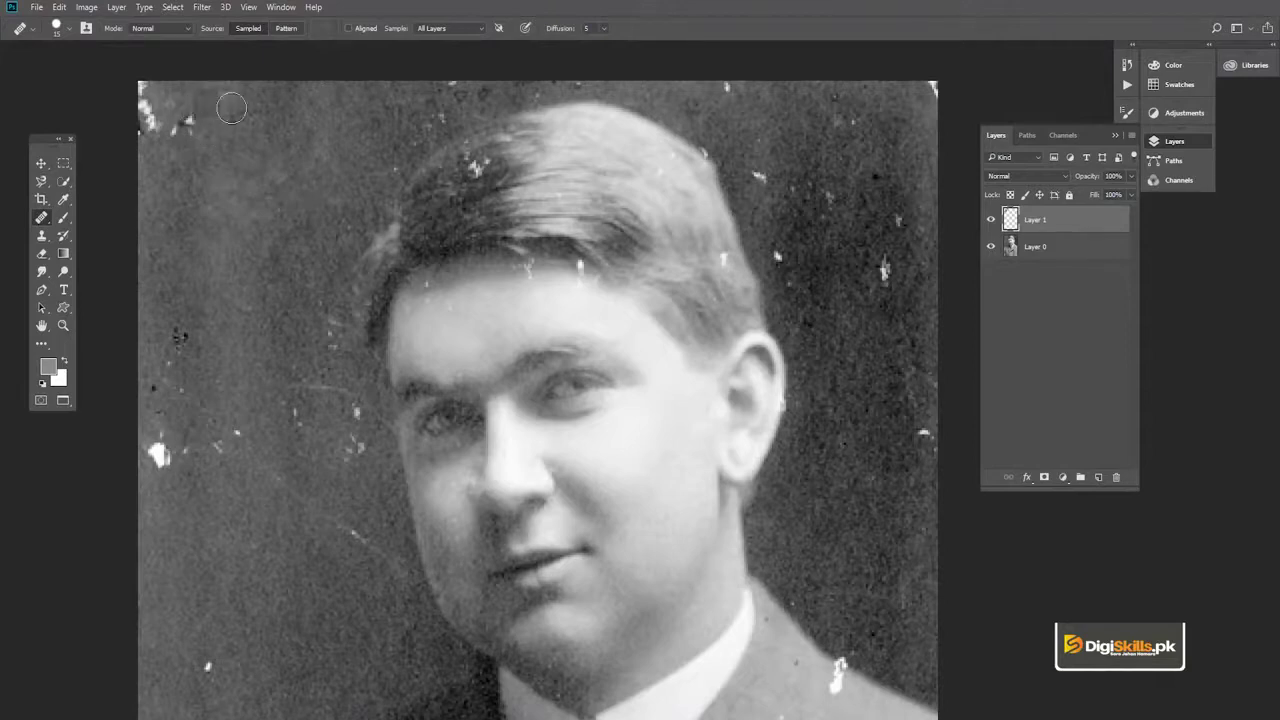
{"action": "left_click", "coordinate": [432, 180]}
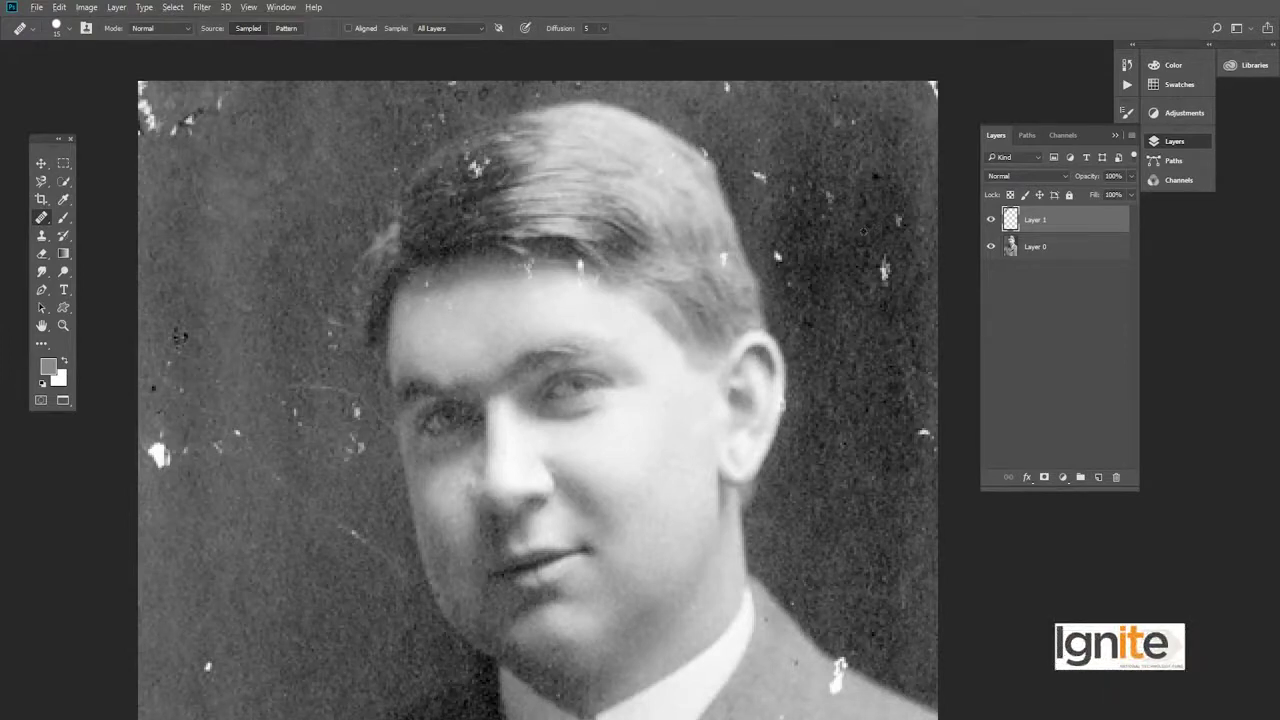
{"action": "left_click", "coordinate": [262, 199]}
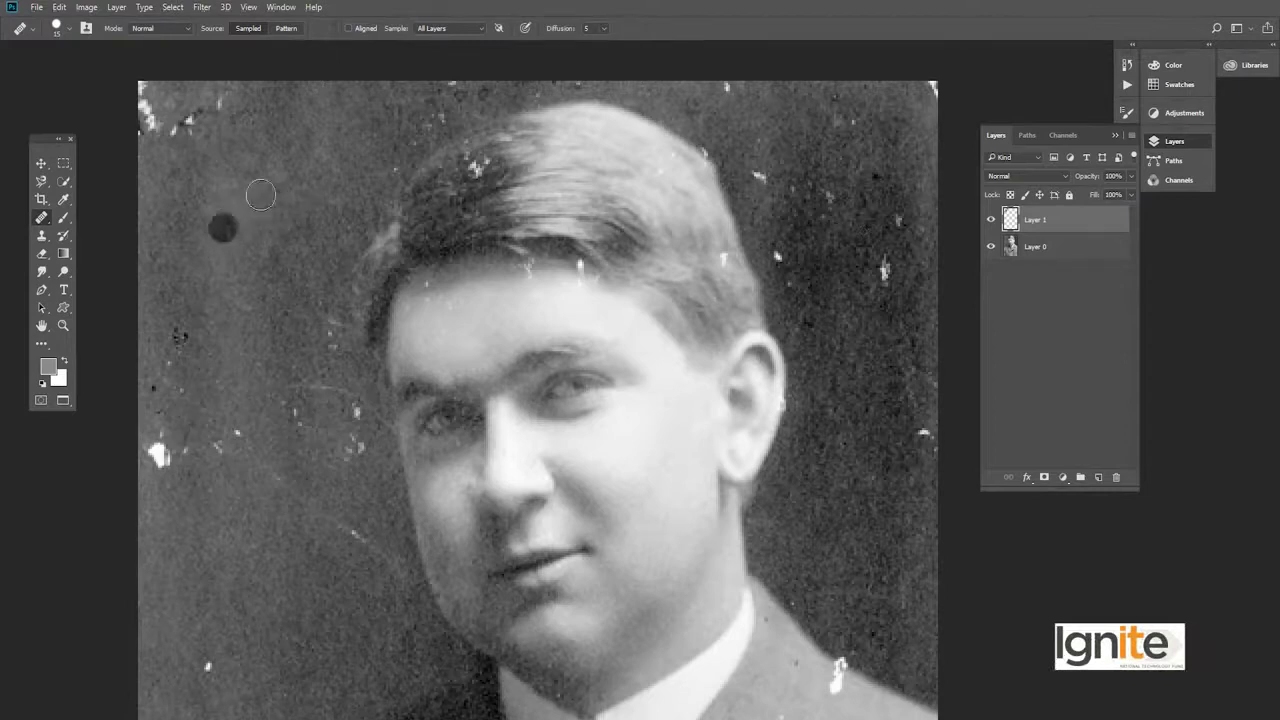
{"action": "left_click", "coordinate": [246, 161]}
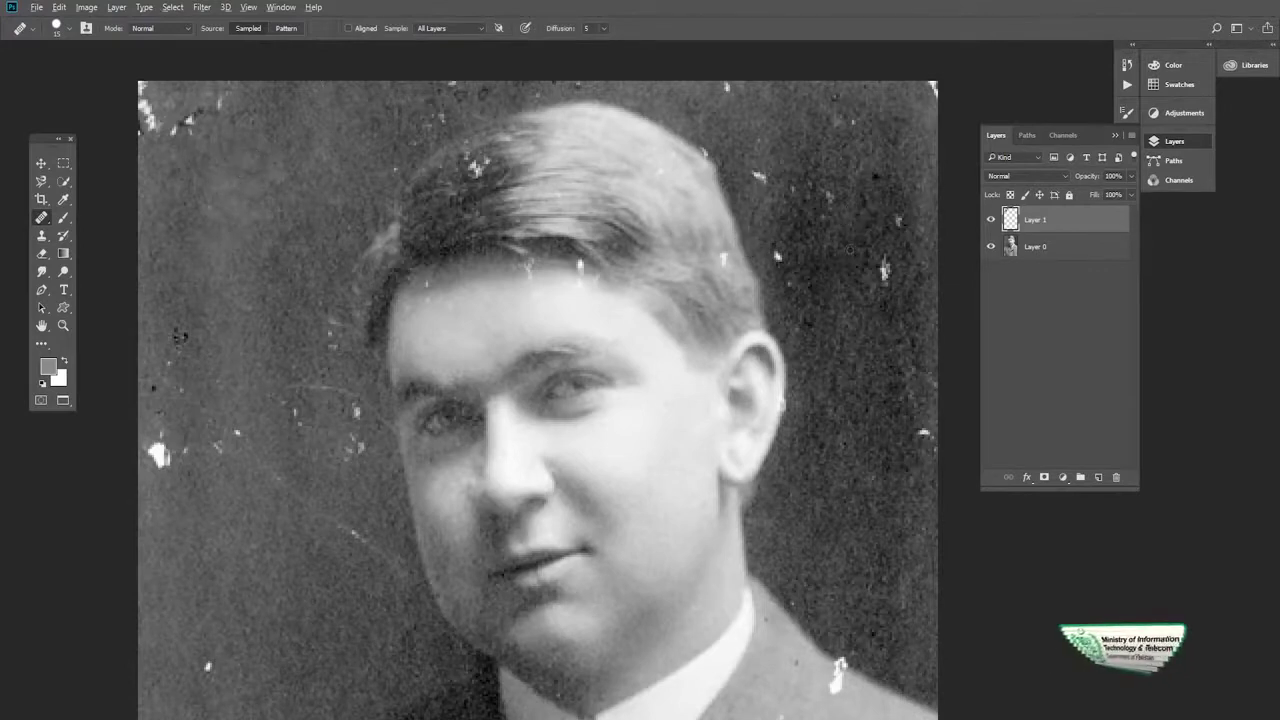
{"action": "left_click_drag", "start_coordinate": [809, 247], "coordinate": [817, 242]}
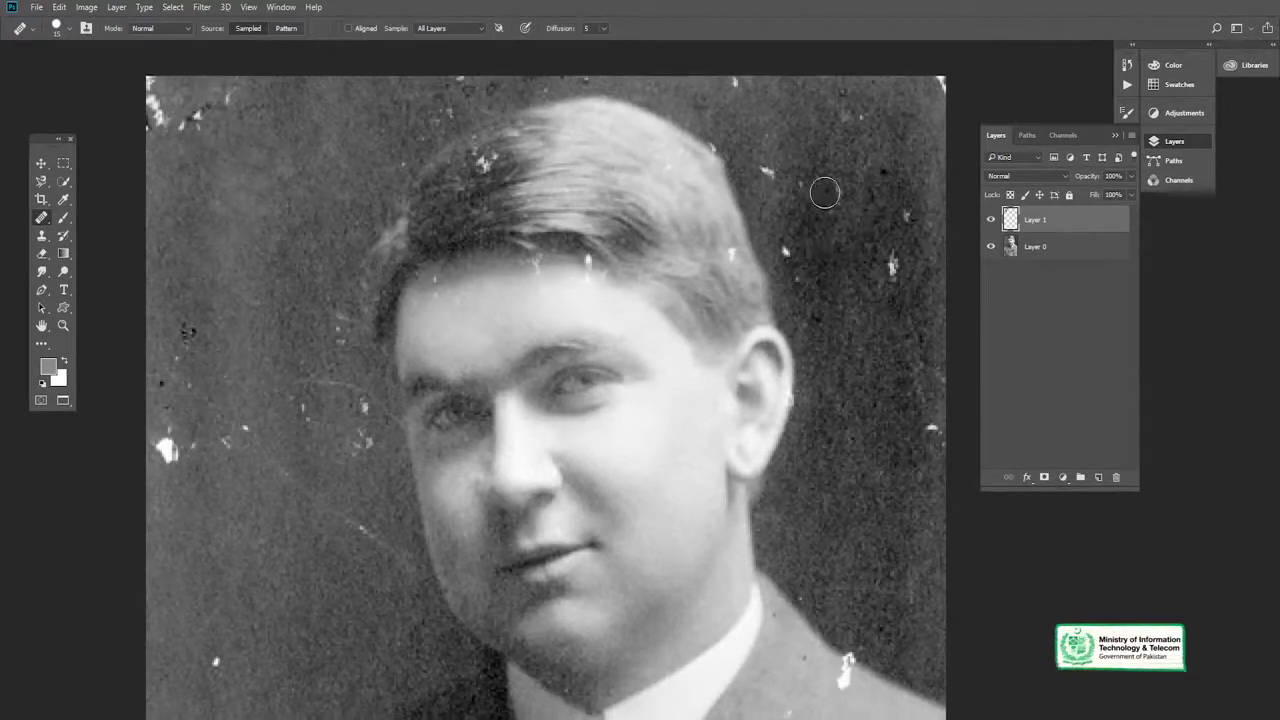
{"action": "left_click", "coordinate": [297, 243]}
{"action": "left_click_drag", "start_coordinate": [192, 176], "coordinate": [218, 282]}
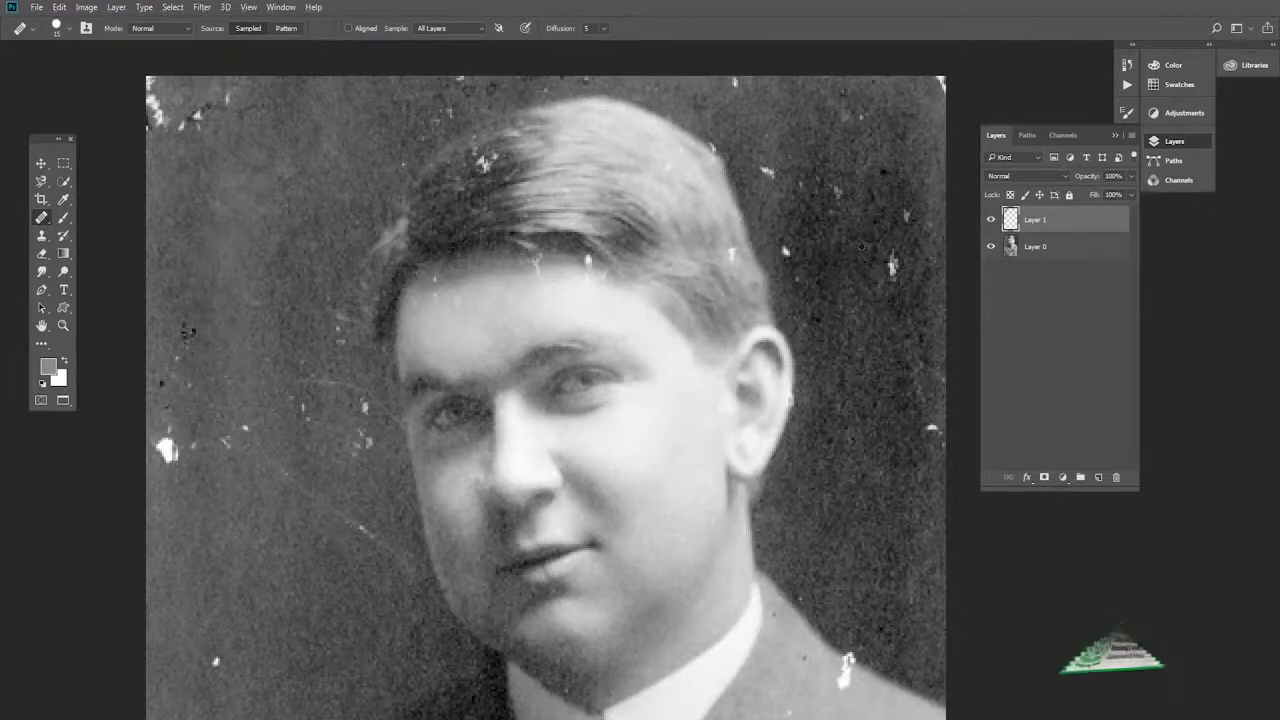
Heal the cluster of white specks on the background left of the face.
{"action": "left_click", "coordinate": [360, 320]}
{"action": "left_click", "coordinate": [300, 392]}
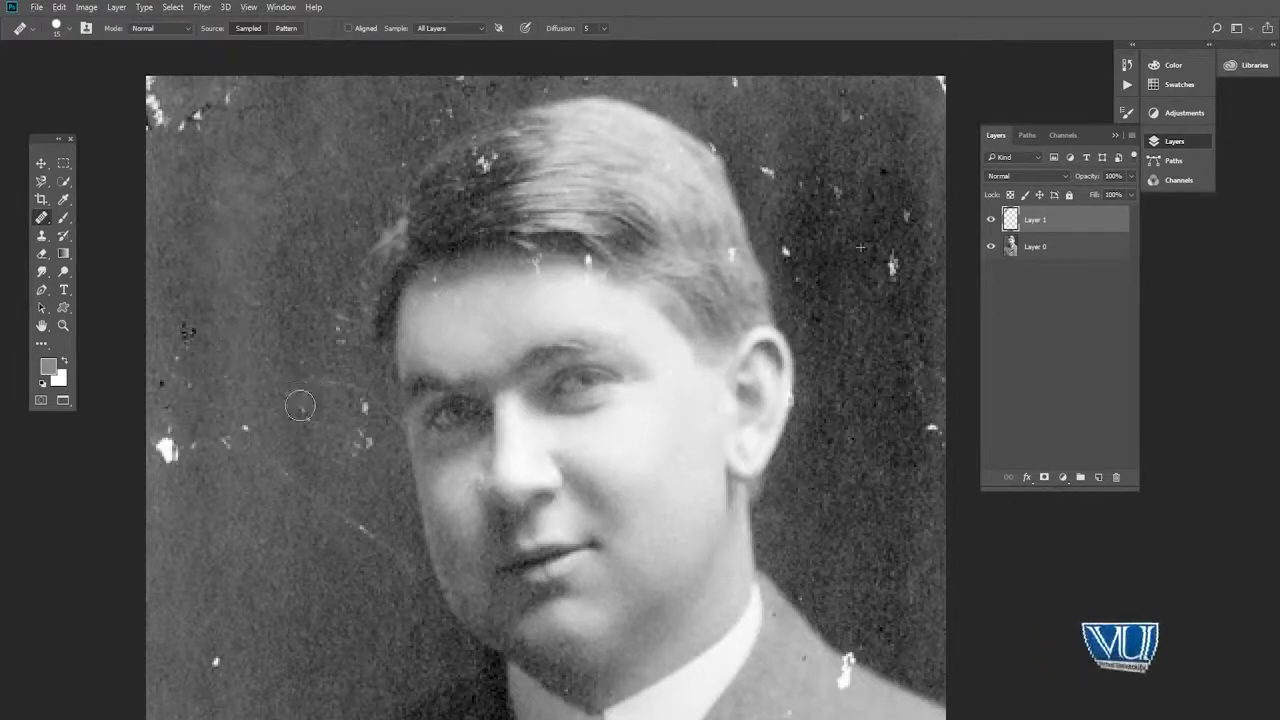
{"action": "left_click", "coordinate": [352, 436]}
{"action": "left_click", "coordinate": [360, 402]}
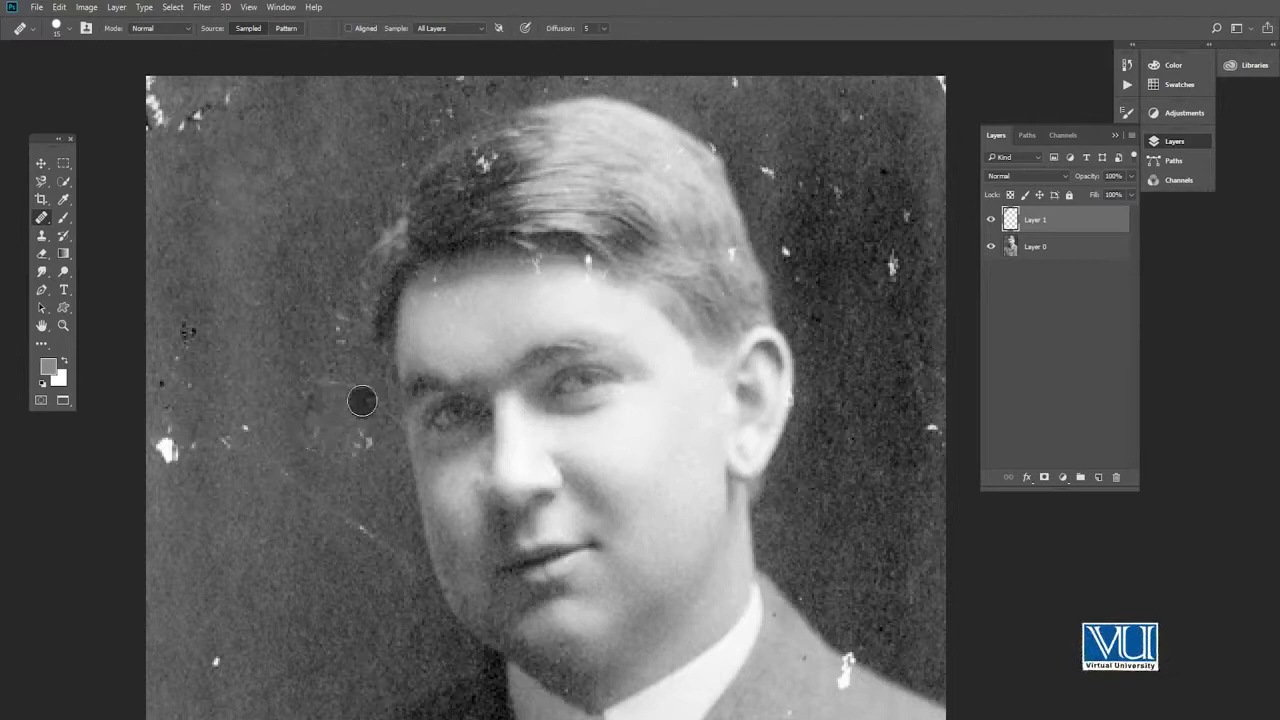
{"action": "left_click", "coordinate": [308, 458]}
{"action": "left_click", "coordinate": [312, 400]}
{"action": "left_click", "coordinate": [318, 492]}
{"action": "left_click", "coordinate": [366, 516]}
{"action": "left_click", "coordinate": [380, 537]}
{"action": "left_click", "coordinate": [328, 504]}
{"action": "left_click", "coordinate": [315, 455]}
{"action": "left_click", "coordinate": [244, 423]}
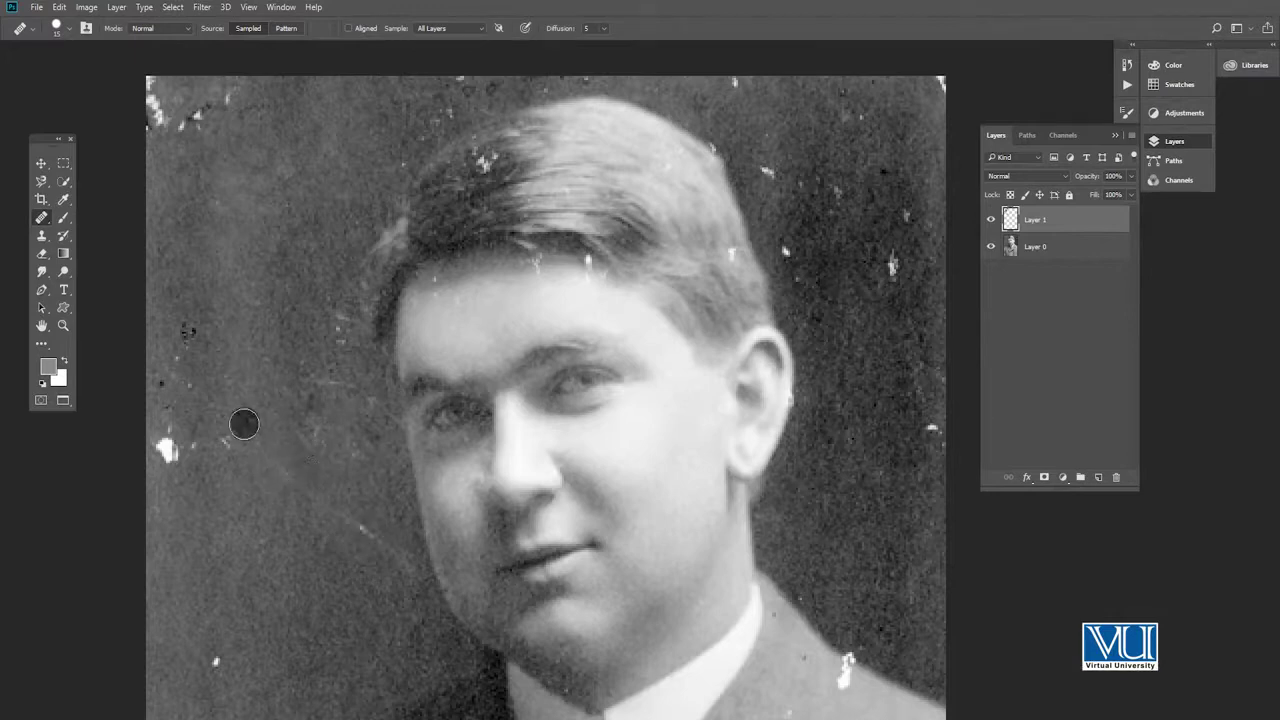
{"action": "left_click", "coordinate": [305, 421]}
Heal specks on the eyebrow, forehead and background left of the forehead.
{"action": "left_click", "coordinate": [643, 362]}
{"action": "left_click", "coordinate": [464, 305]}
{"action": "left_click", "coordinate": [313, 338]}
{"action": "left_click", "coordinate": [360, 312]}
{"action": "left_click", "coordinate": [358, 261]}
{"action": "left_click", "coordinate": [342, 291]}
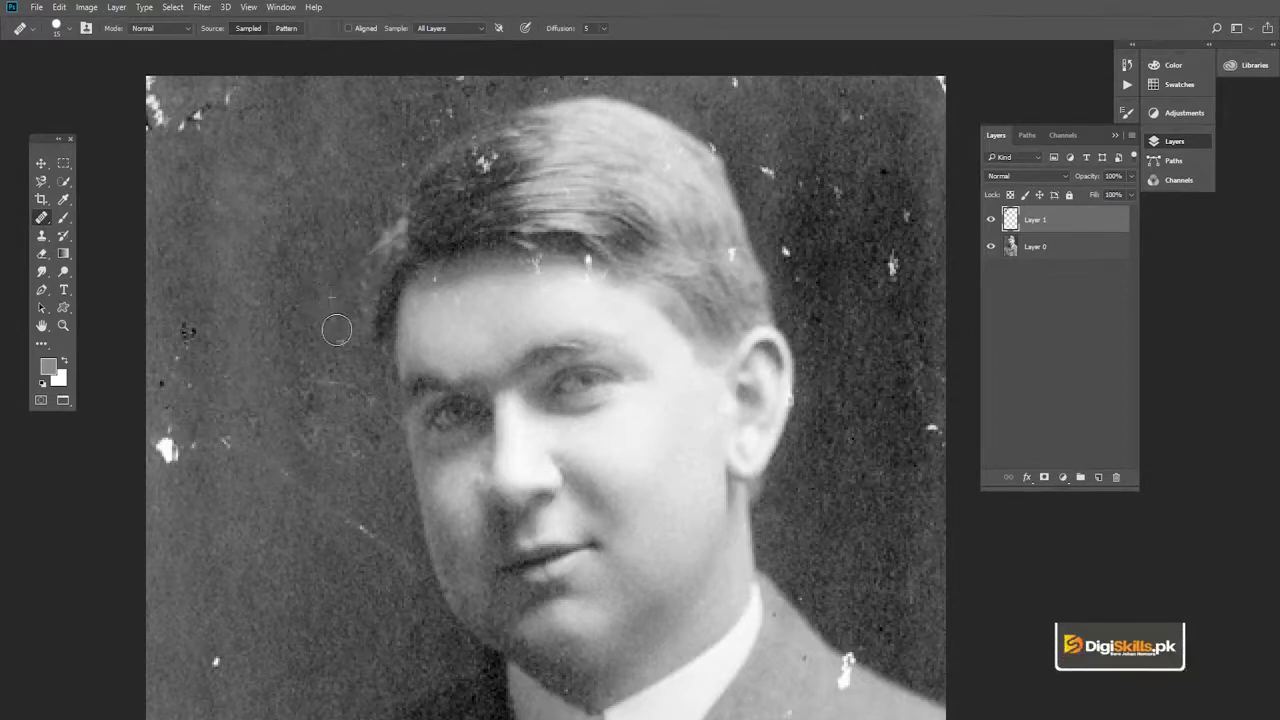
{"action": "left_click", "coordinate": [315, 343]}
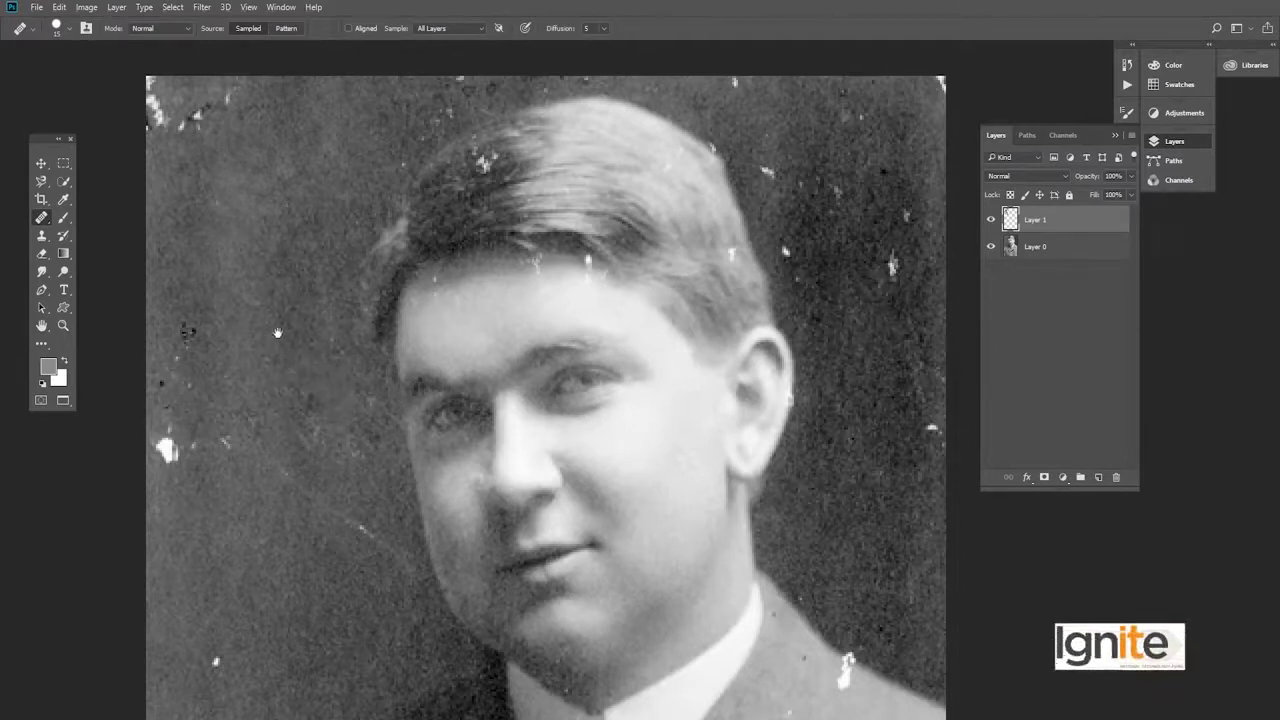
Zoom into the left background and heal its white specks and white blob.
{"action": "key", "text": "z"}
{"action": "left_click", "coordinate": [270, 339]}
{"action": "key", "text": "v"}
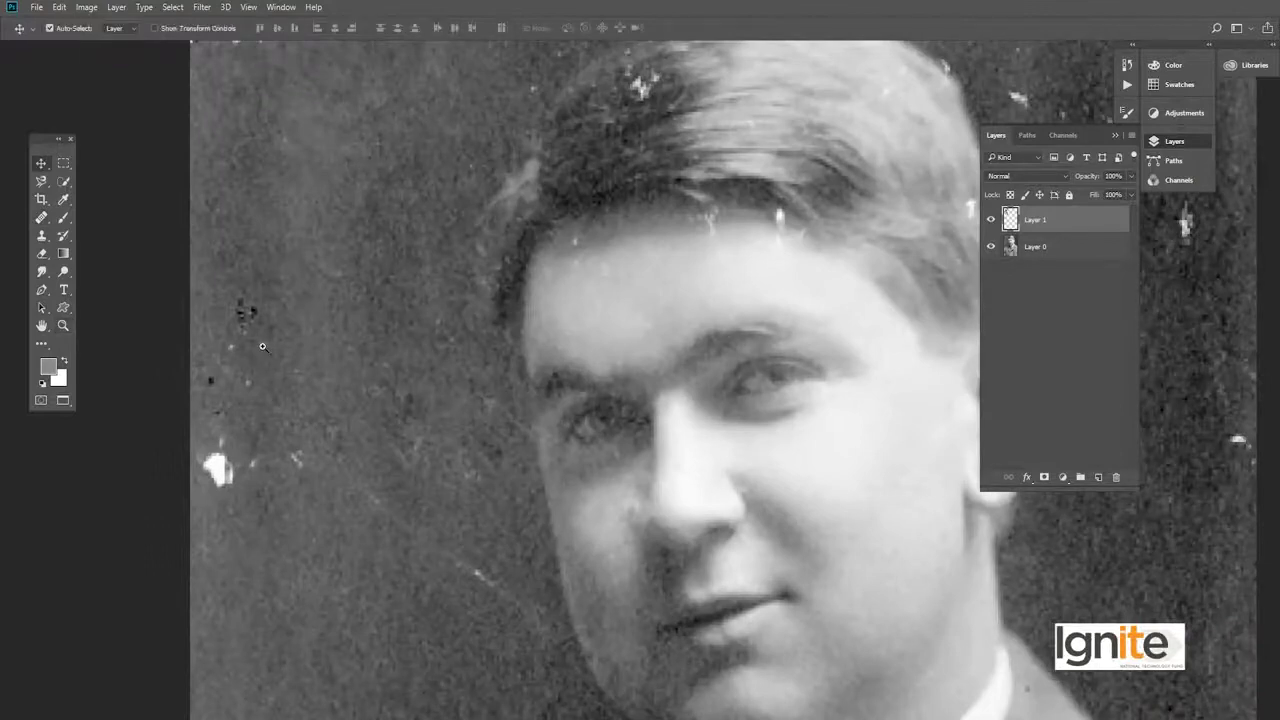
{"action": "key", "text": "j"}
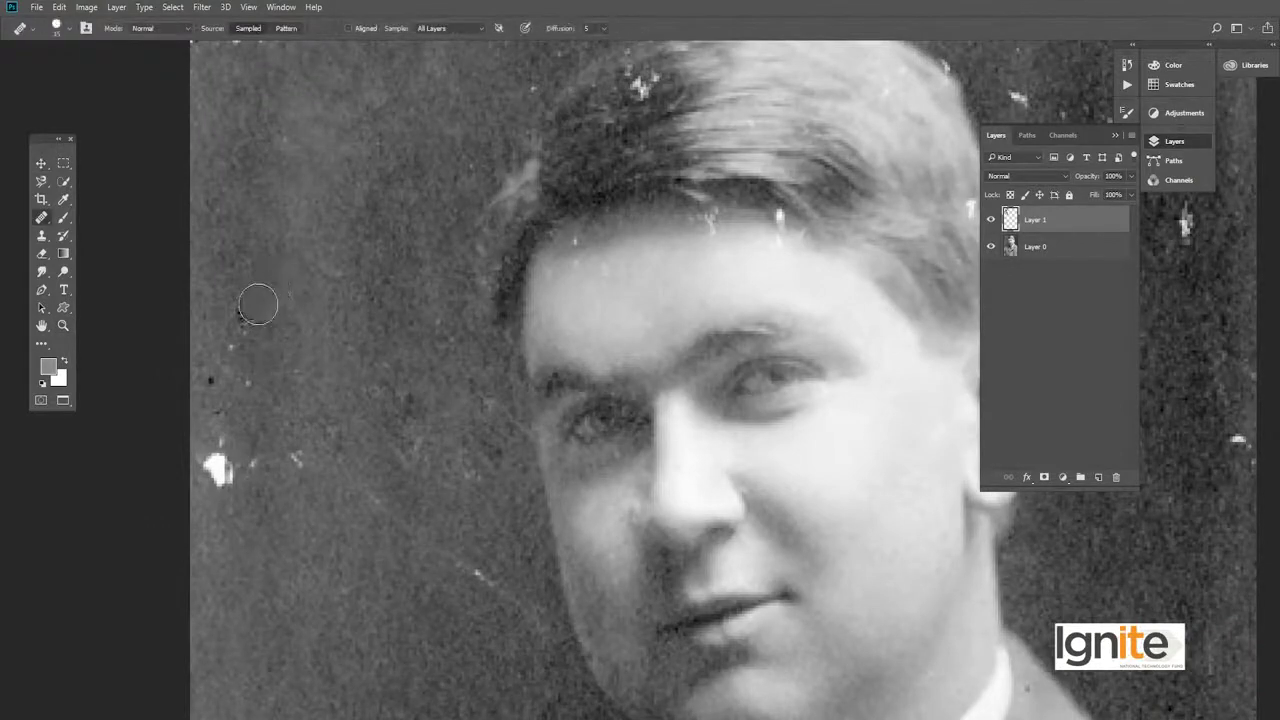
{"action": "left_click", "coordinate": [230, 348]}
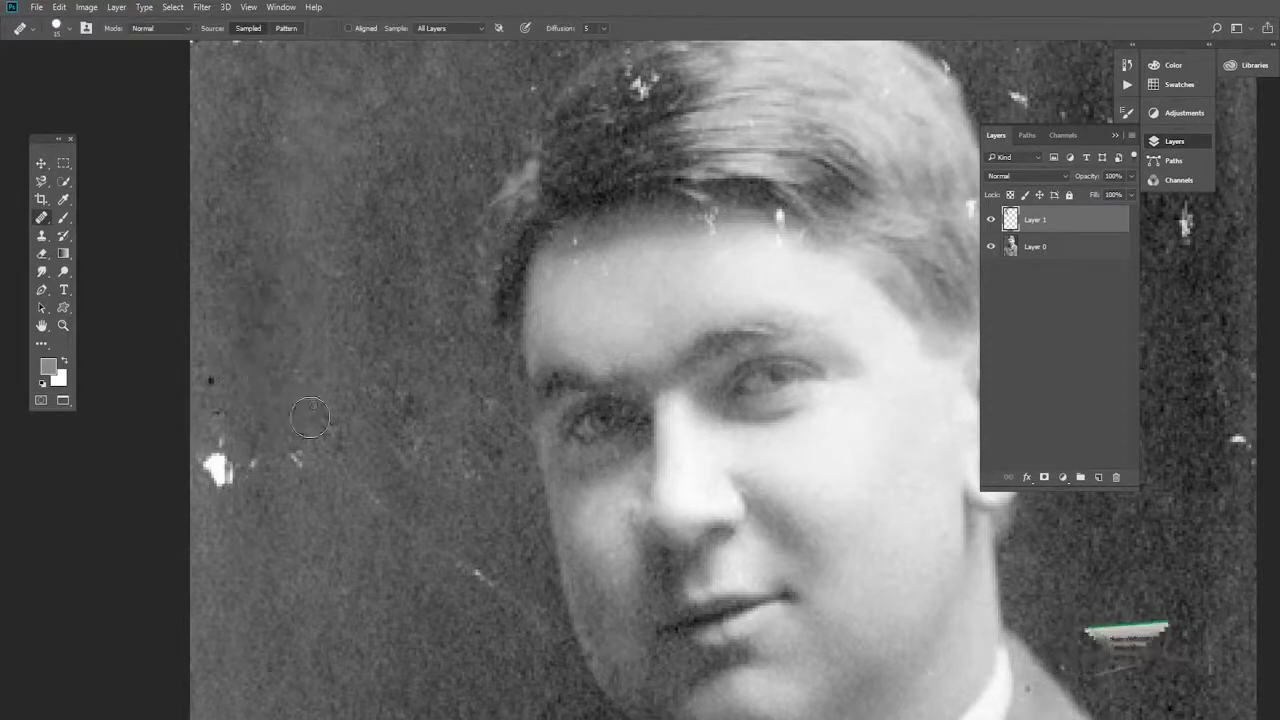
{"action": "left_click", "coordinate": [299, 455]}
{"action": "left_click_drag", "start_coordinate": [220, 440], "coordinate": [222, 474]}
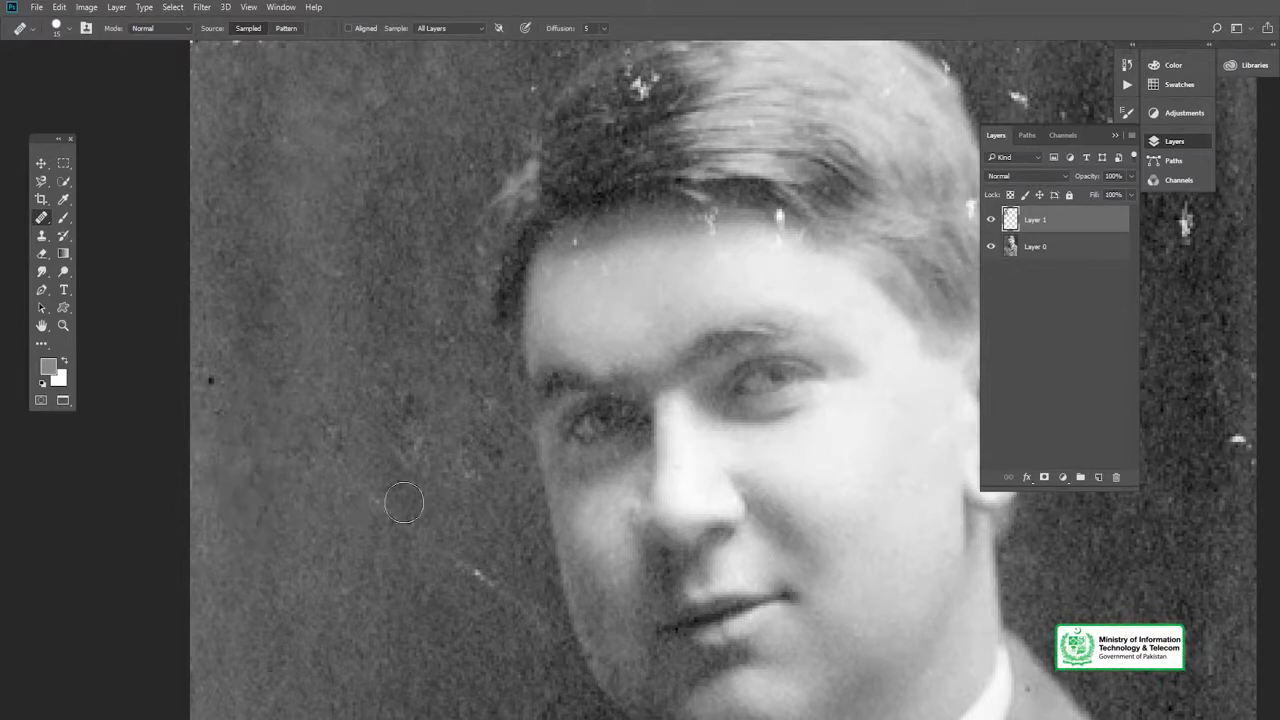
Pan over the tie and coat, then heal the specks above the head and upper-left.
{"action": "left_click_drag", "start_coordinate": [404, 502], "coordinate": [262, 365]}
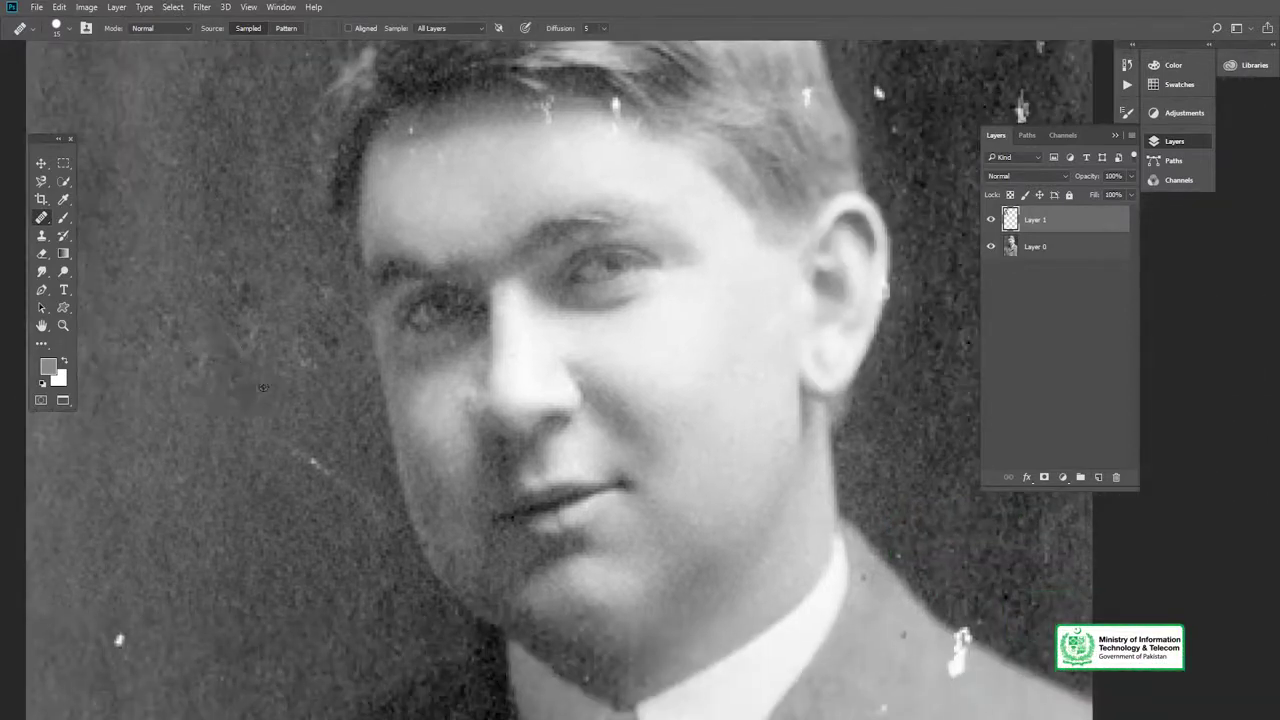
{"action": "left_click_drag", "start_coordinate": [329, 500], "coordinate": [499, 305]}
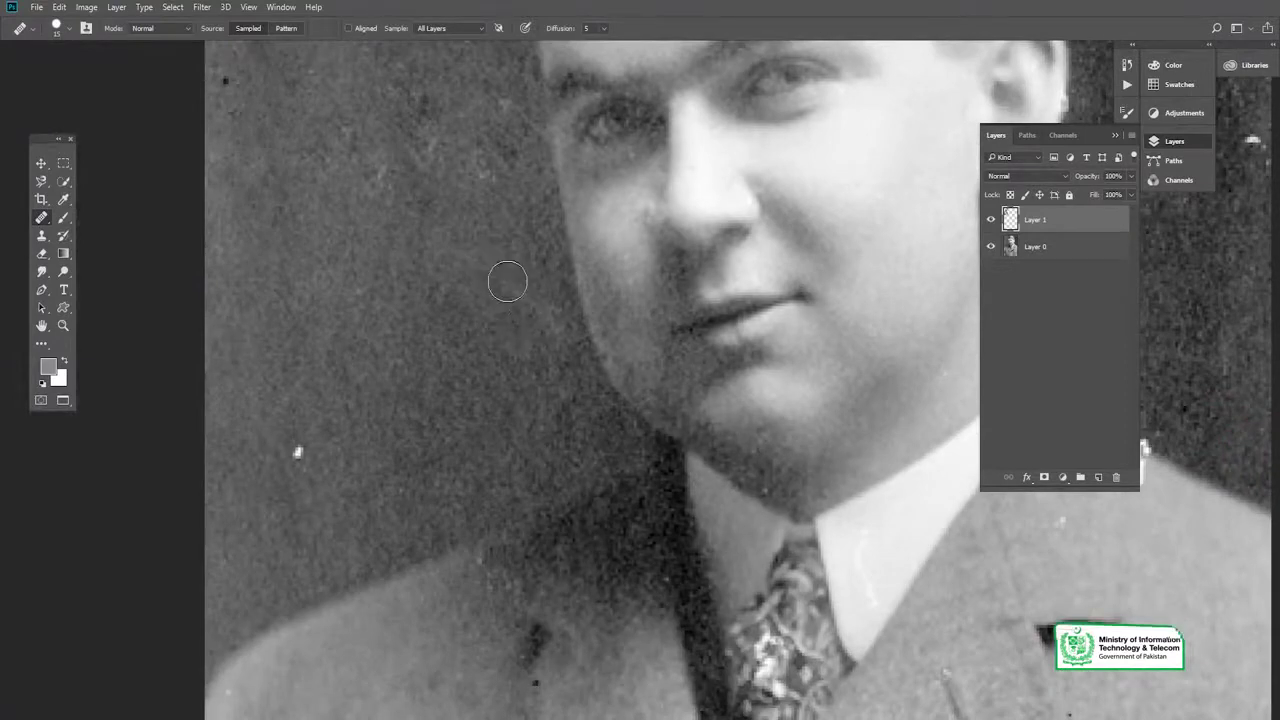
{"action": "left_click_drag", "start_coordinate": [322, 378], "coordinate": [382, 281]}
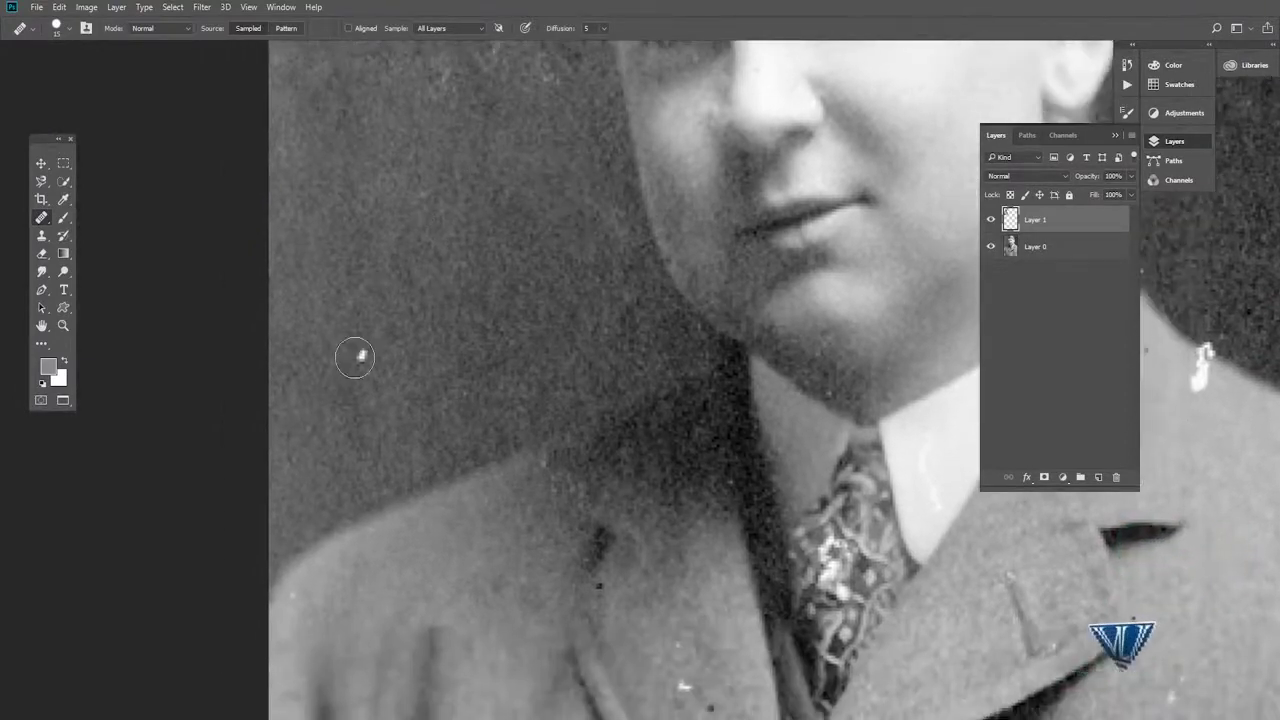
{"action": "left_click_drag", "start_coordinate": [371, 349], "coordinate": [360, 420]}
{"action": "left_click_drag", "start_coordinate": [367, 328], "coordinate": [407, 430]}
{"action": "left_click", "coordinate": [323, 216]}
{"action": "left_click", "coordinate": [272, 250]}
Heal the specks along the upper-left edge and pan across to the photo's right side.
{"action": "left_click_drag", "start_coordinate": [238, 255], "coordinate": [214, 228]}
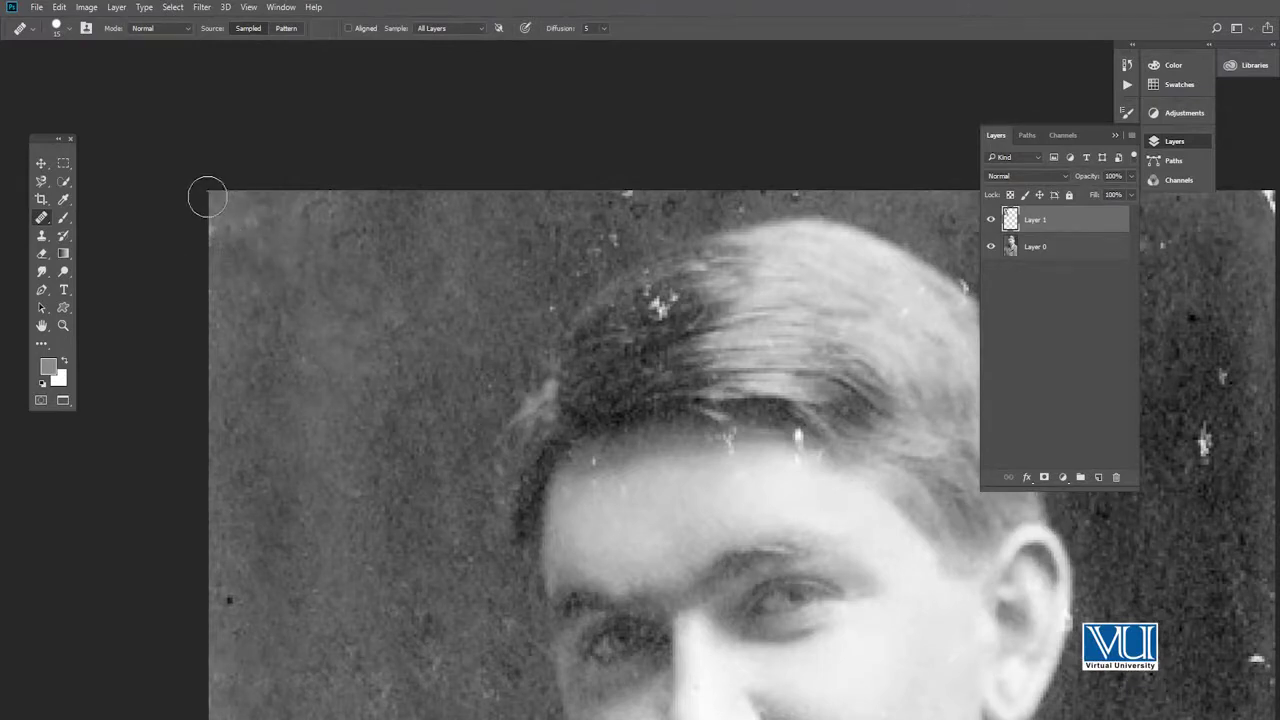
{"action": "left_click_drag", "start_coordinate": [448, 242], "coordinate": [300, 242]}
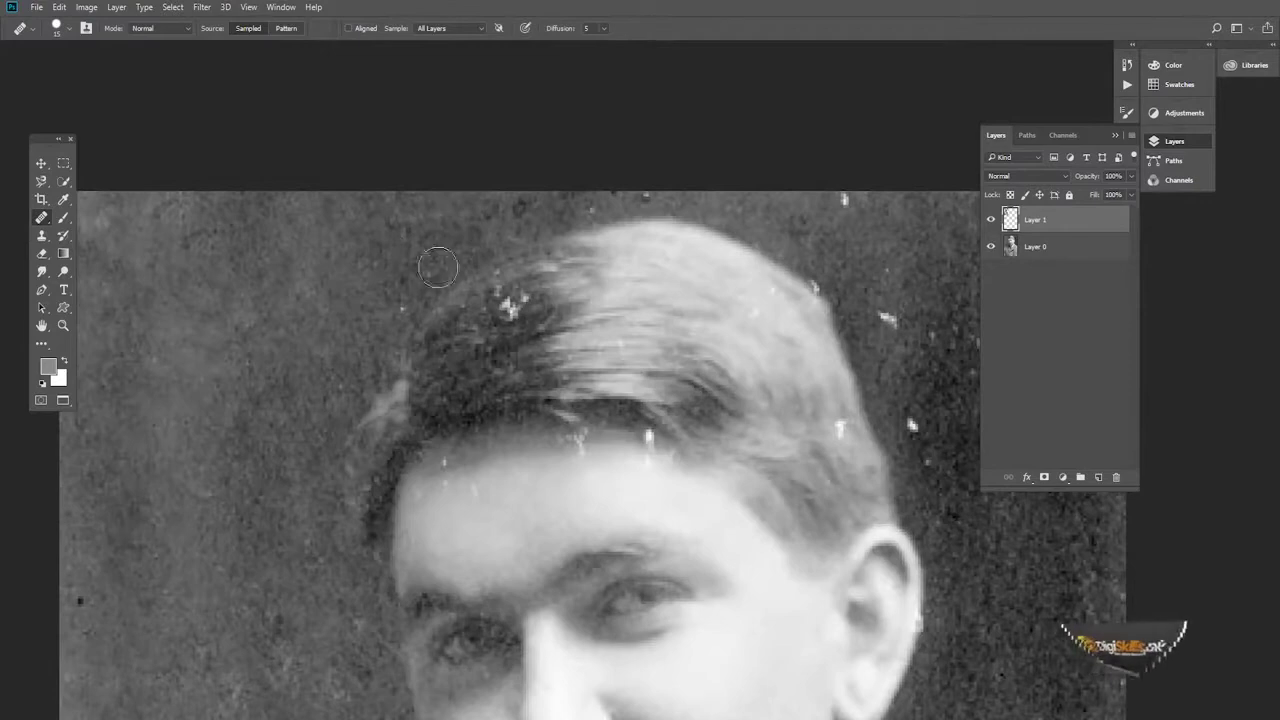
{"action": "mouse_move", "coordinate": [406, 249]}
{"action": "left_mouse_down"}
{"action": "mouse_move", "coordinate": [276, 229]}
{"action": "mouse_move", "coordinate": [166, 267]}
{"action": "left_mouse_up"}
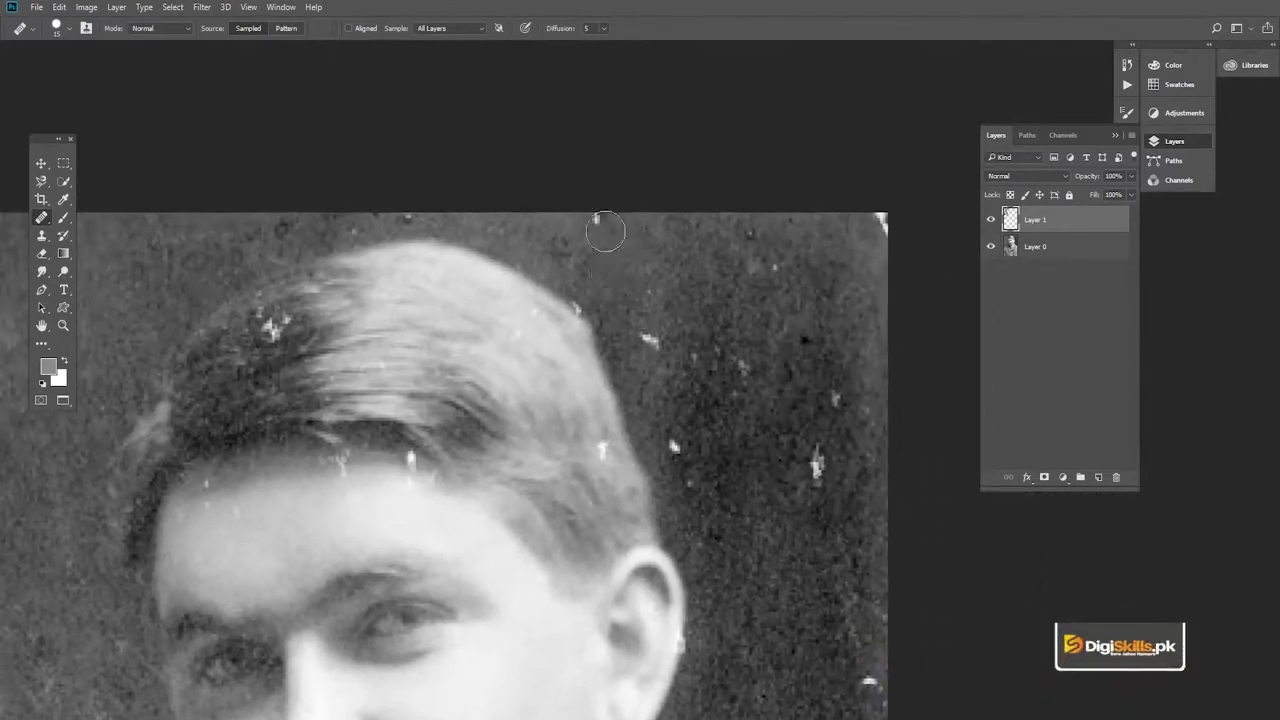
{"action": "left_click_drag", "start_coordinate": [280, 246], "coordinate": [390, 226]}
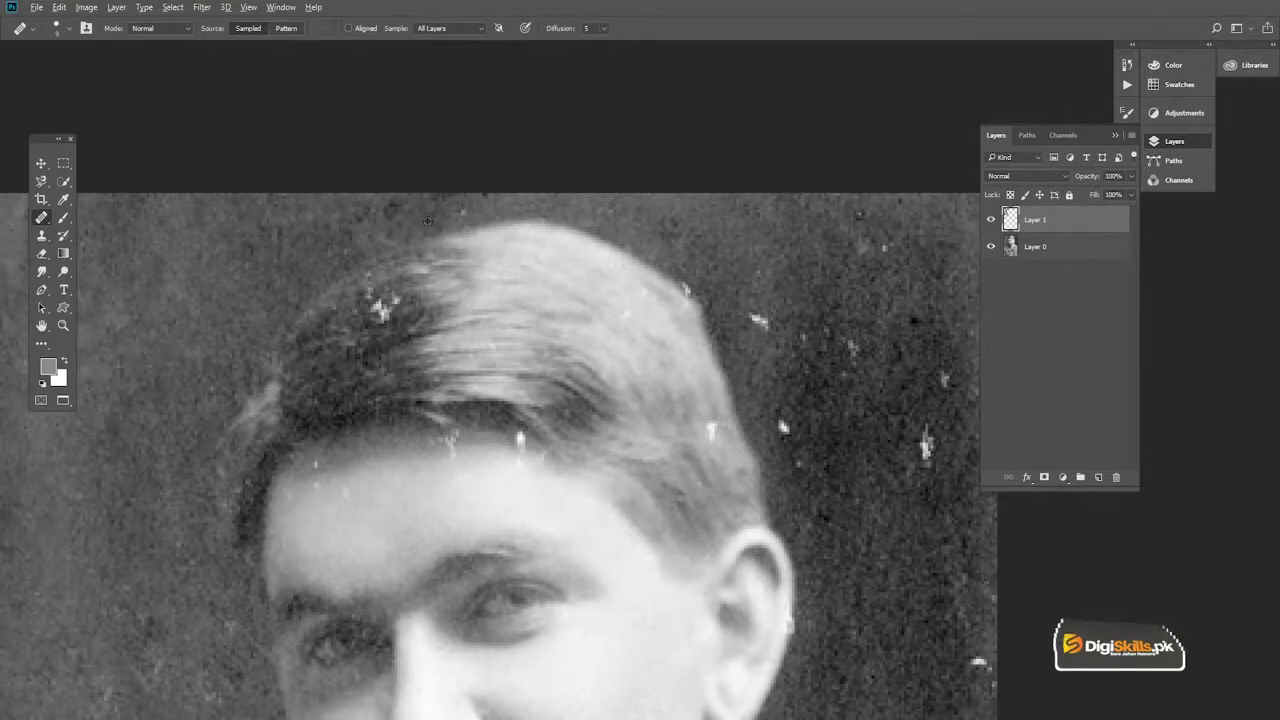
{"action": "left_click_drag", "start_coordinate": [743, 277], "coordinate": [581, 180]}
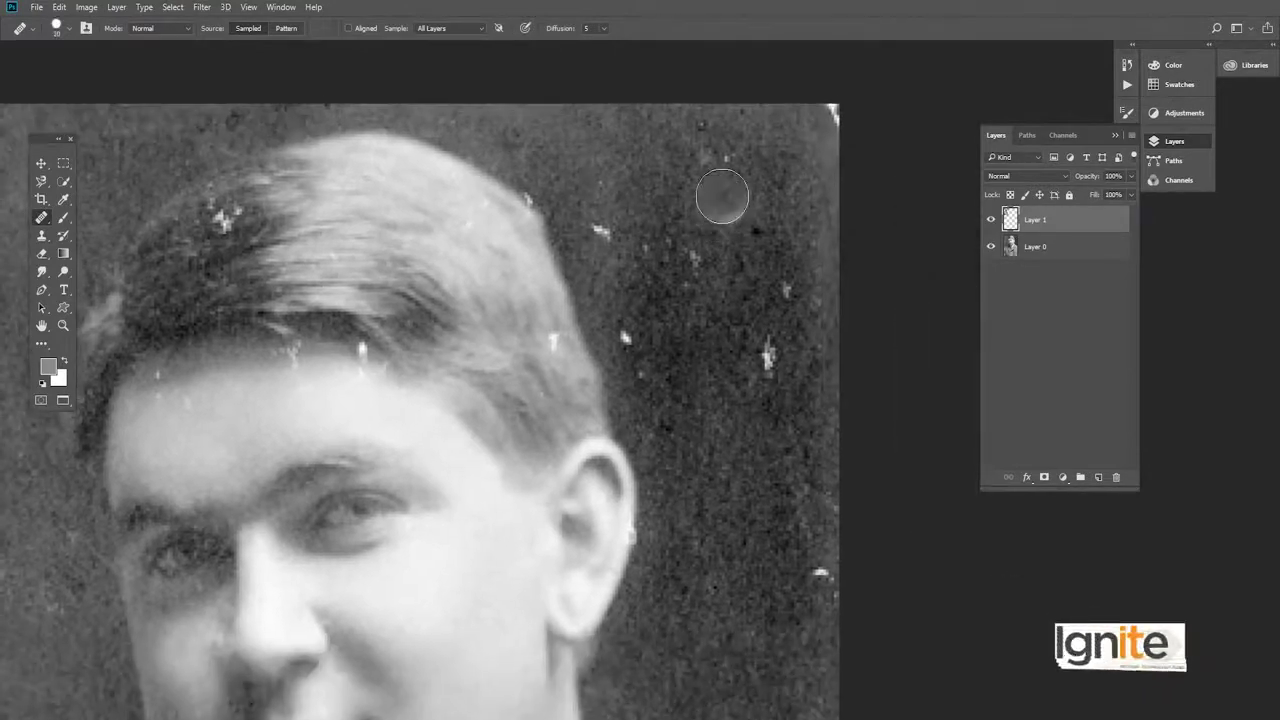
Shrink the brush, sample clean background, and heal the white specks beside the ear.
{"action": "key", "text": "bracketleft"}
{"action": "key", "text": "bracketleft"}
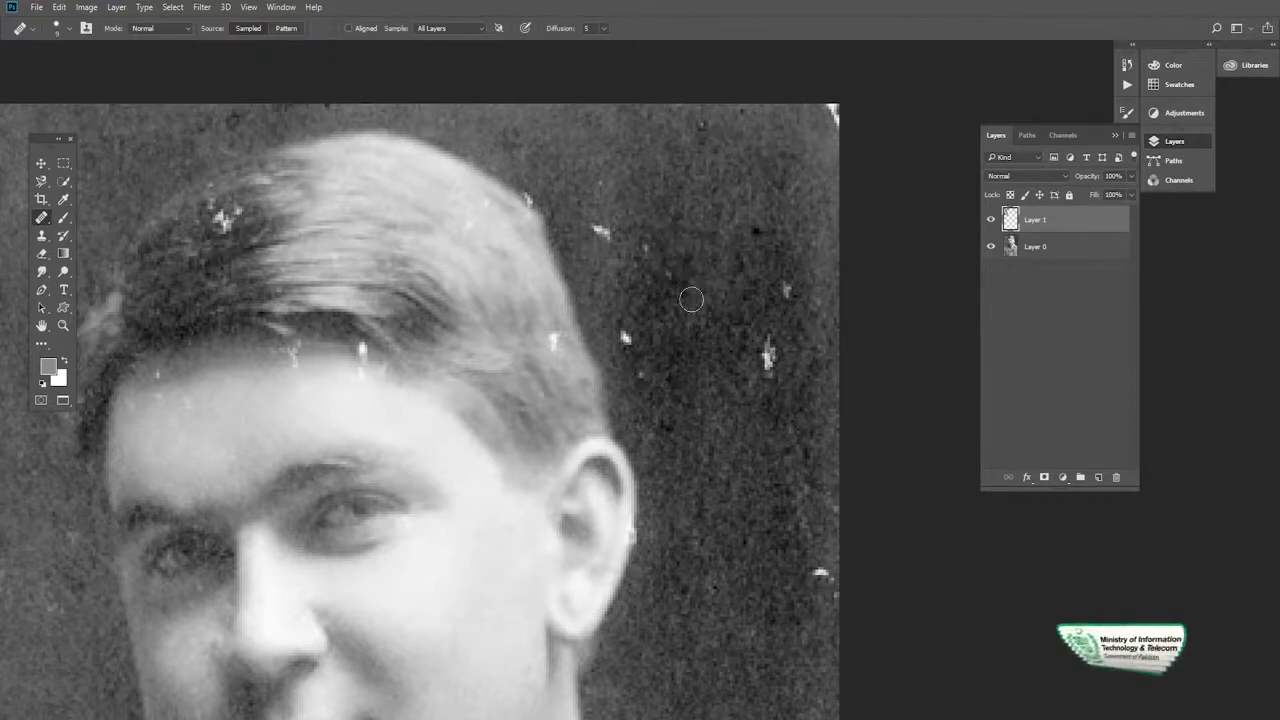
{"action": "left_click", "coordinate": [624, 210], "text": "alt"}
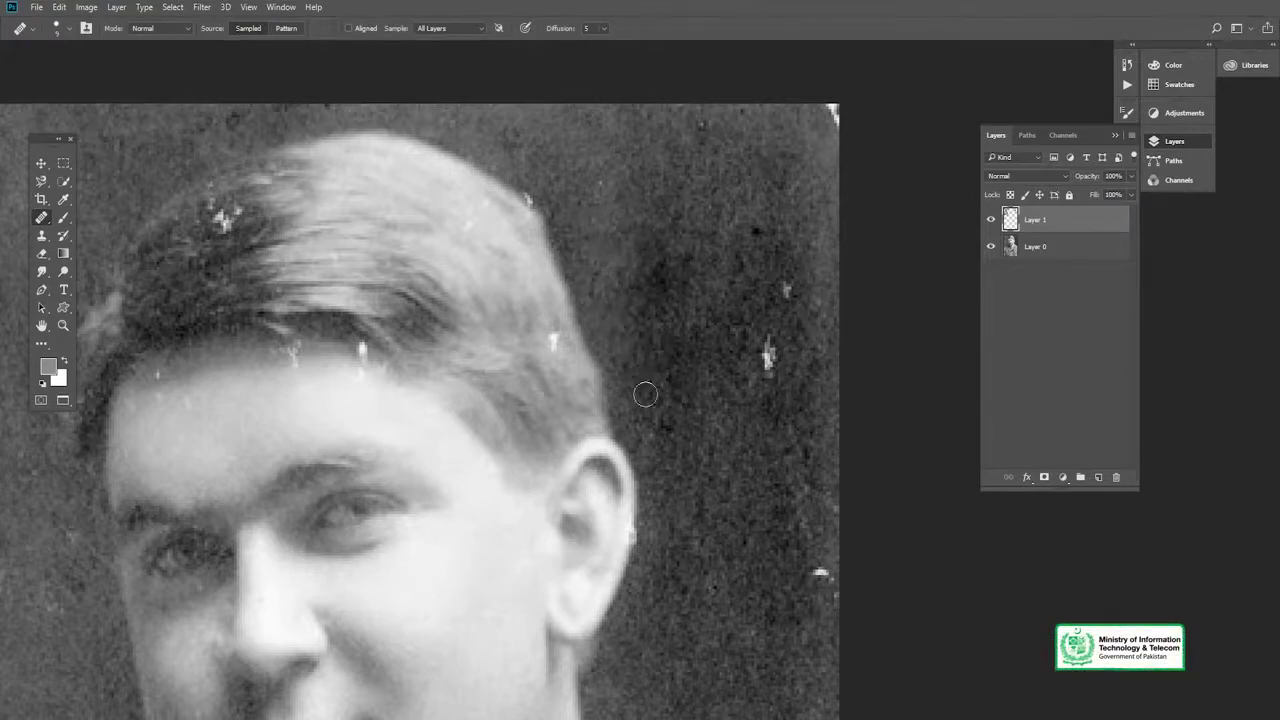
{"action": "left_click_drag", "start_coordinate": [664, 314], "coordinate": [649, 246]}
{"action": "left_click", "coordinate": [688, 290]}
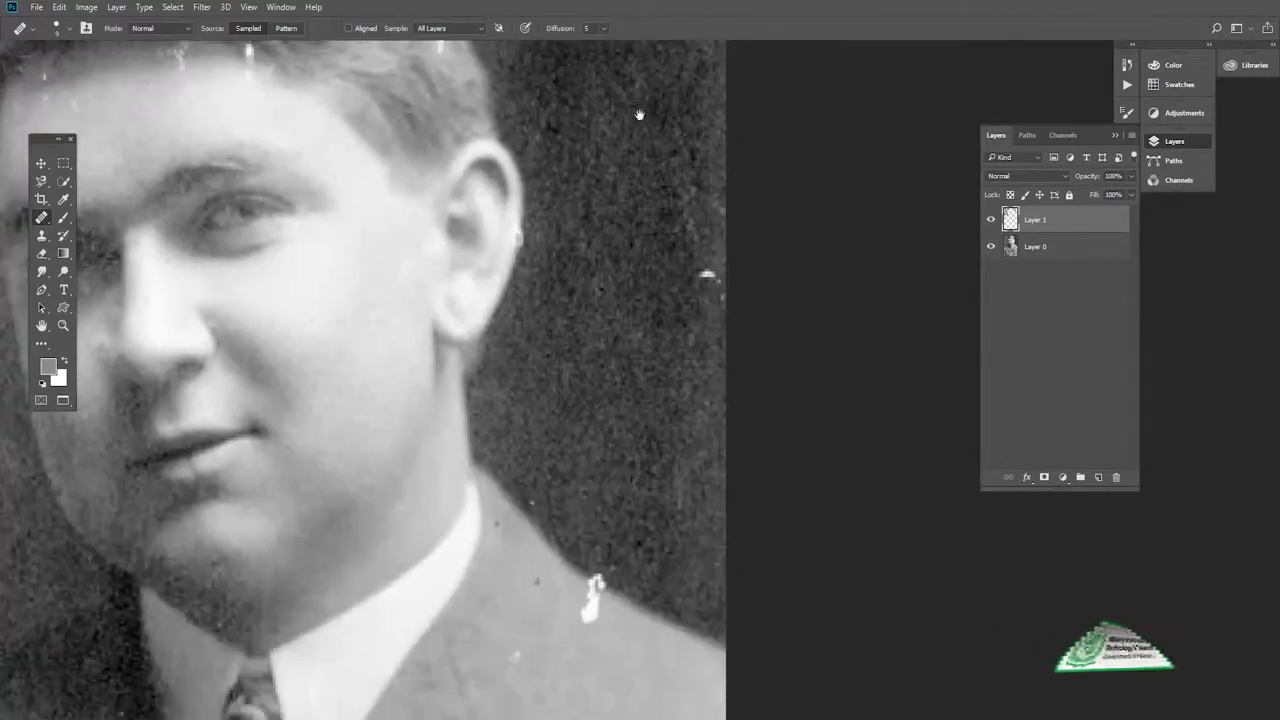
{"action": "left_click_drag", "start_coordinate": [698, 261], "coordinate": [663, 30]}
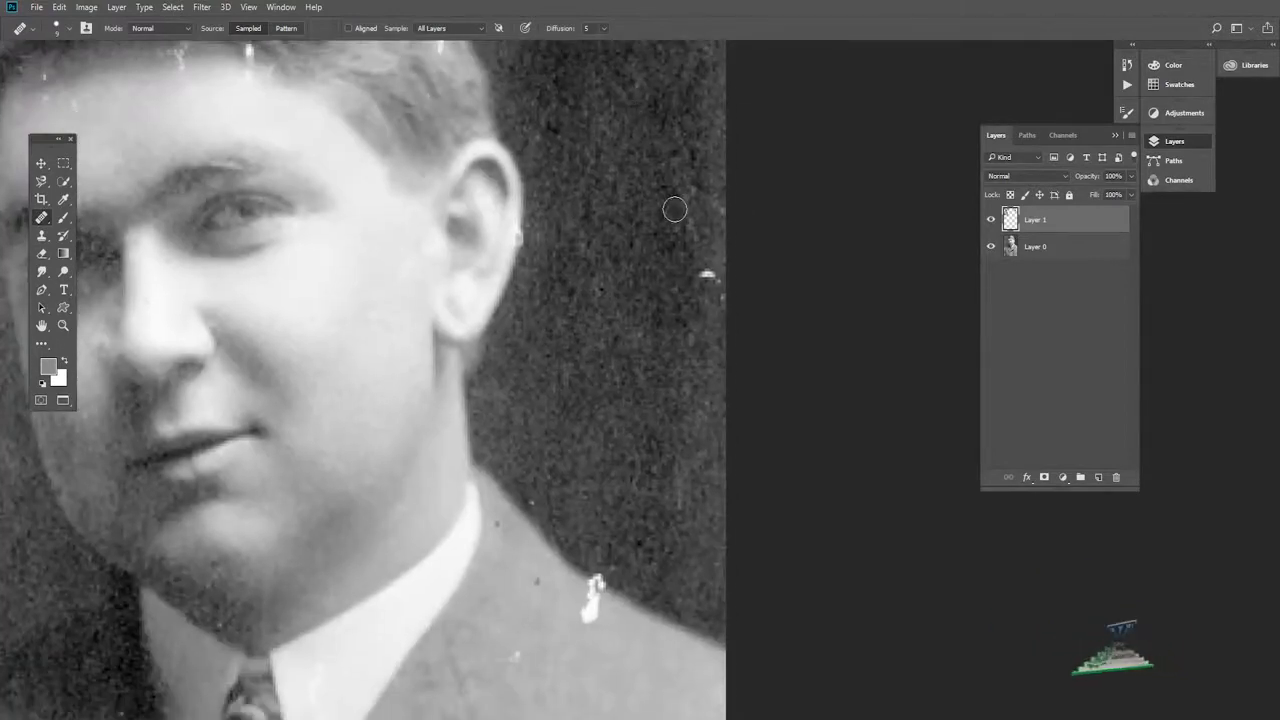
{"action": "left_click", "coordinate": [707, 273]}
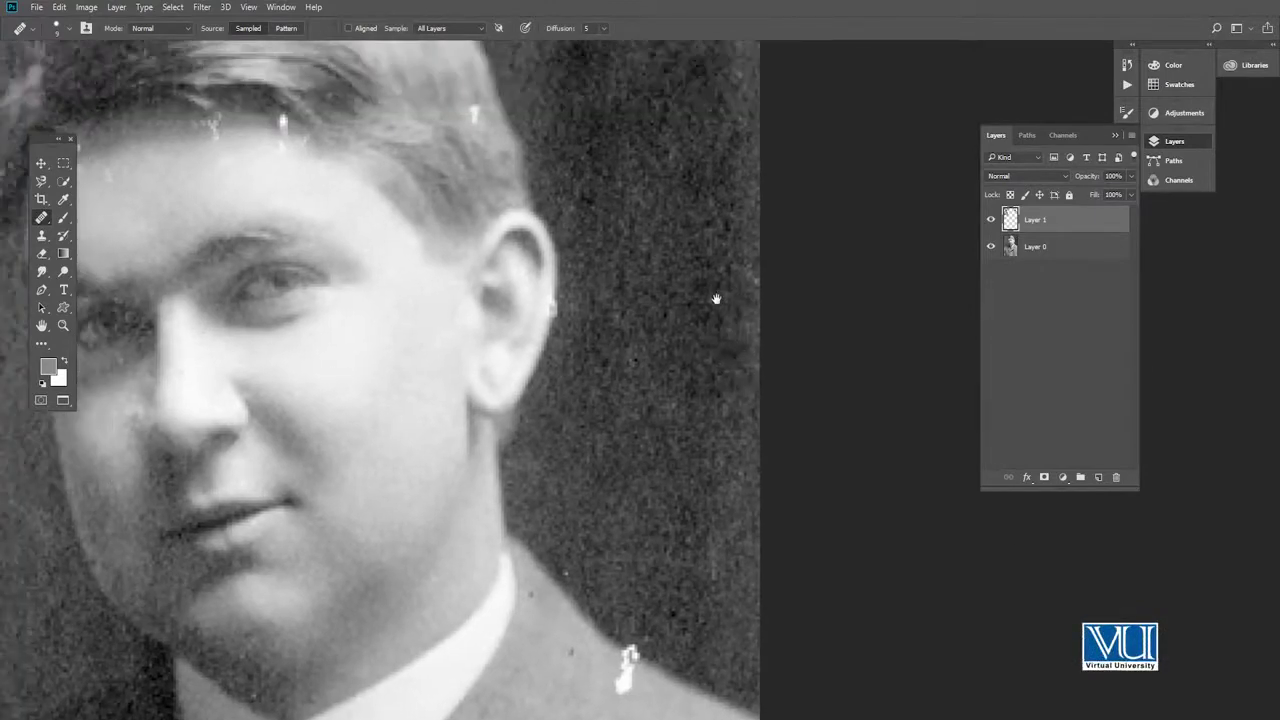
{"action": "scroll", "coordinate": [700, 300], "scroll_direction": "down", "scroll_amount": 5}
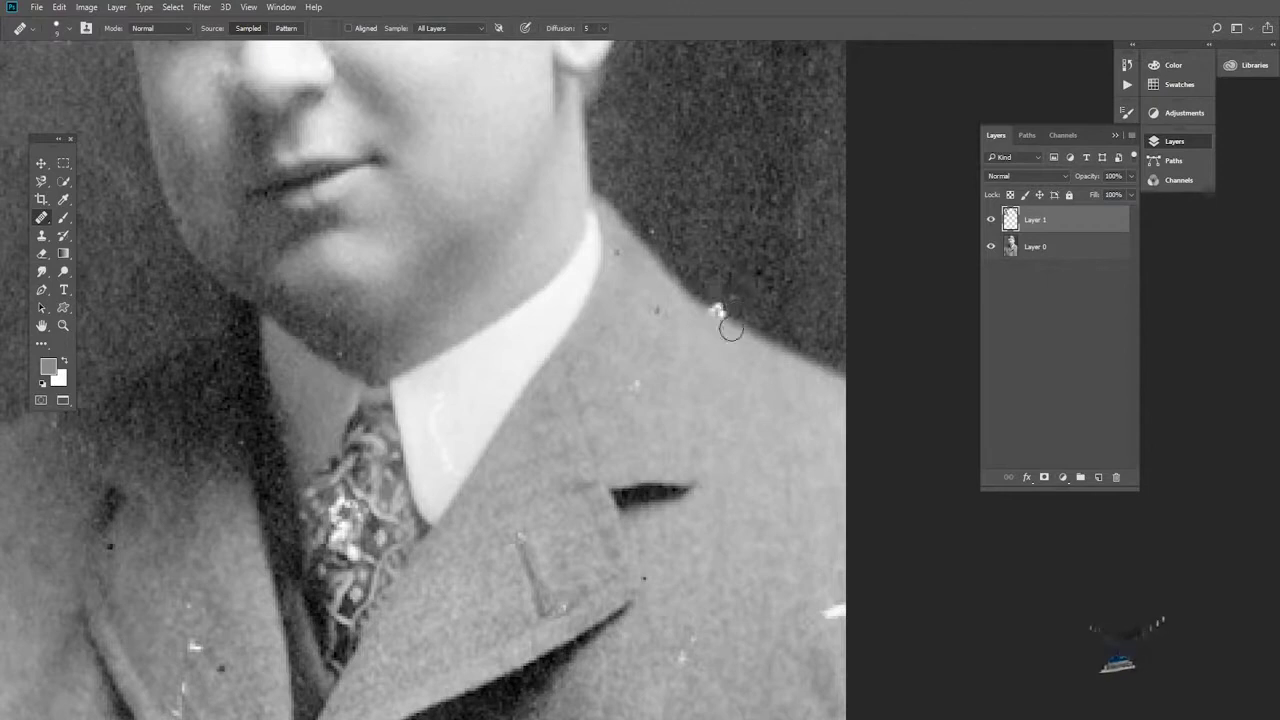
Heal the white speck on the shoulder edge.
{"action": "mouse_move", "coordinate": [679, 309]}
{"action": "left_mouse_down"}
{"action": "mouse_move", "coordinate": [697, 271]}
{"action": "mouse_move", "coordinate": [735, 282]}
{"action": "left_mouse_up"}
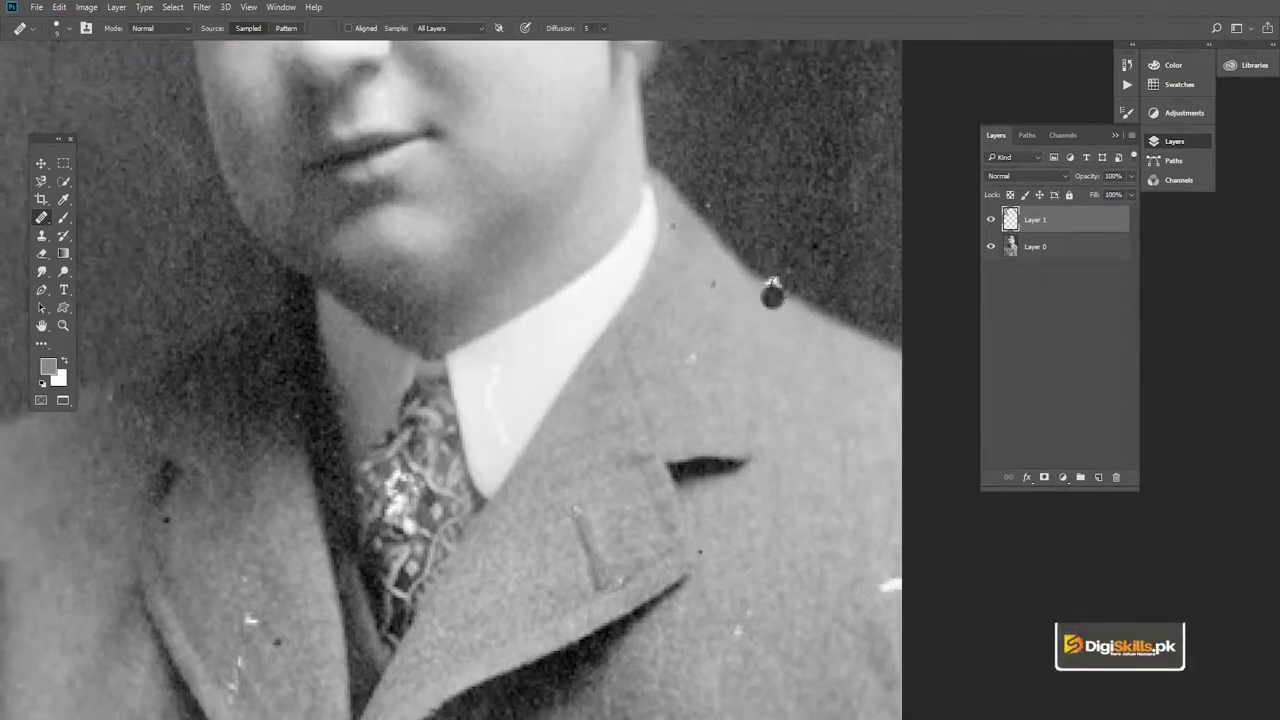
{"action": "left_click", "coordinate": [761, 285]}
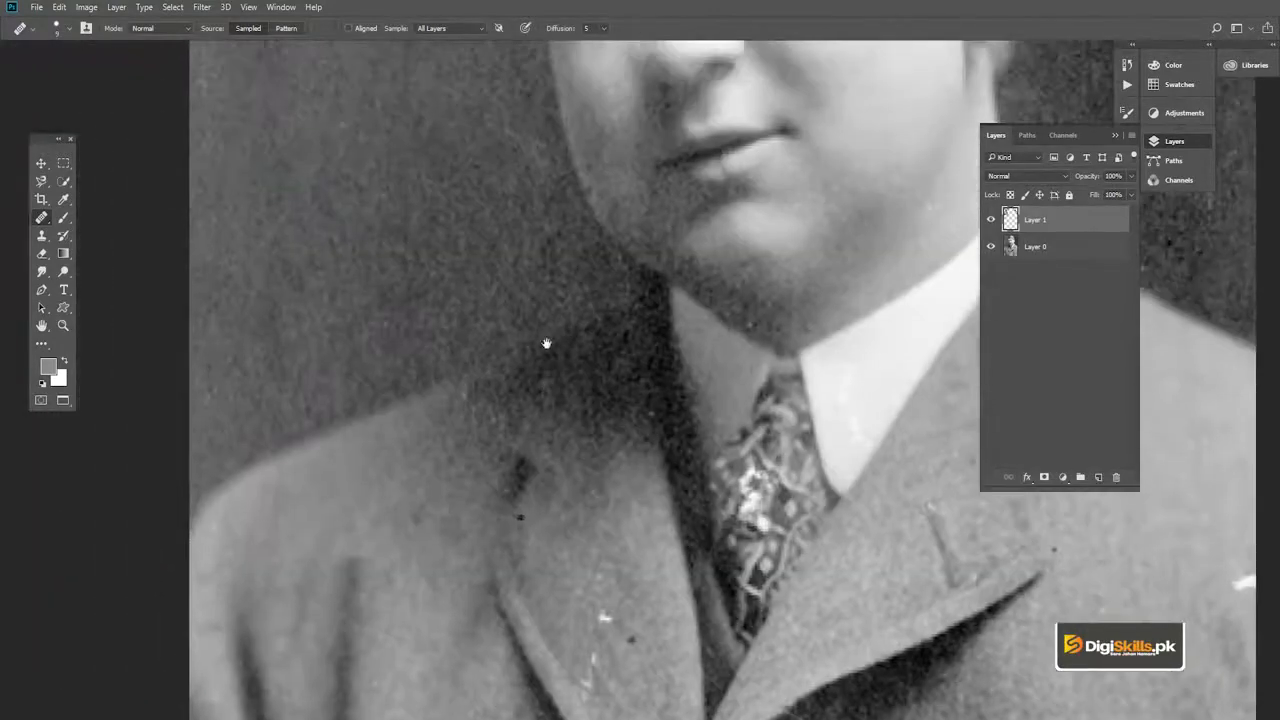
{"action": "mouse_move", "coordinate": [601, 229]}
{"action": "left_mouse_down"}
{"action": "mouse_move", "coordinate": [486, 309]}
{"action": "mouse_move", "coordinate": [419, 275]}
{"action": "left_mouse_up"}
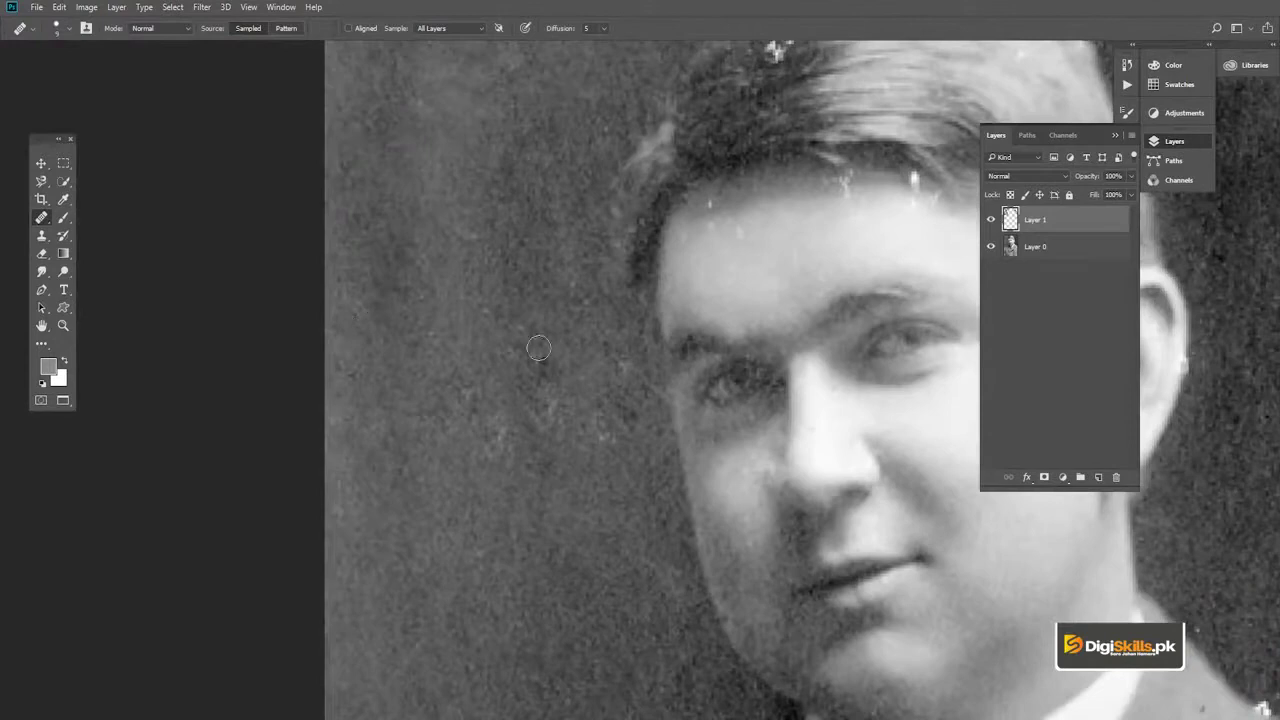
Pan and scroll the view to center on the hair, forehead and top of the head.
{"action": "left_click_drag", "start_coordinate": [538, 347], "coordinate": [406, 343]}
{"action": "left_click_drag", "start_coordinate": [471, 223], "coordinate": [341, 258]}
{"action": "left_click_drag", "start_coordinate": [641, 241], "coordinate": [575, 203]}
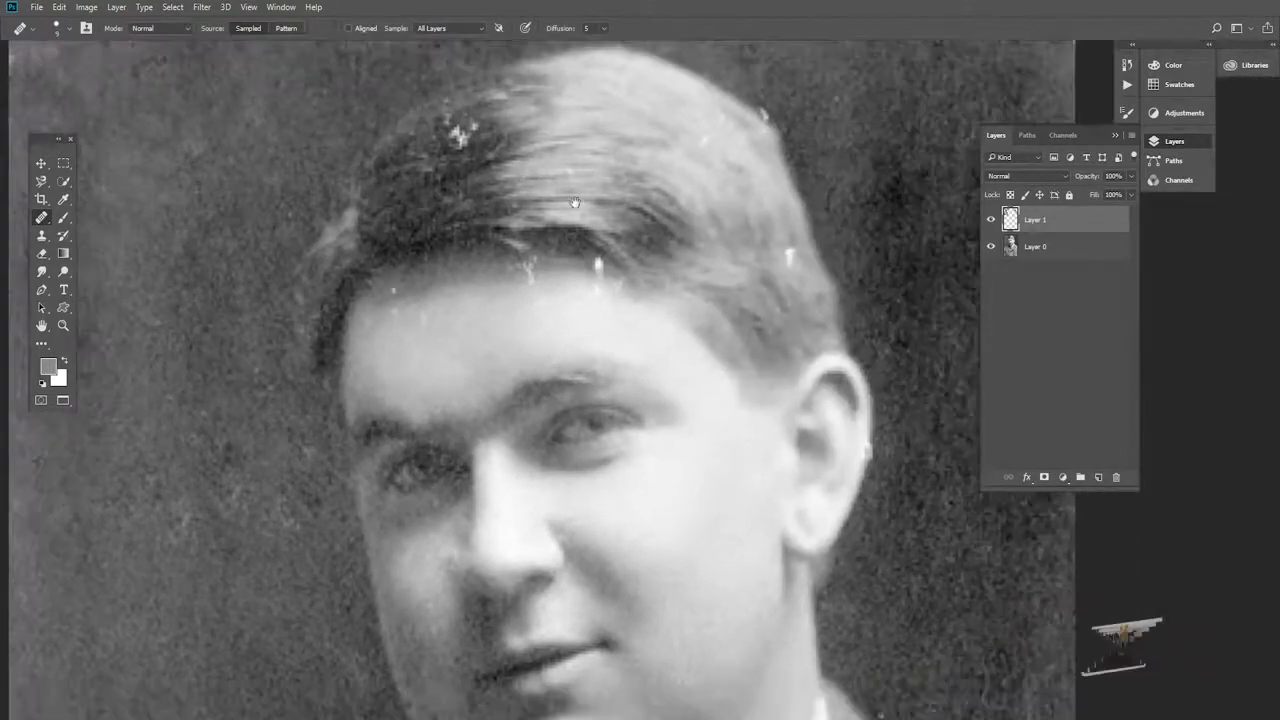
{"action": "scroll", "coordinate": [575, 203], "scroll_direction": "down", "scroll_amount": 3}
{"action": "scroll", "coordinate": [575, 203], "scroll_direction": "right", "scroll_amount": 2}
{"action": "scroll", "coordinate": [700, 240], "scroll_direction": "down", "scroll_amount": 3}
{"action": "scroll", "coordinate": [764, 258], "scroll_direction": "down", "scroll_amount": 1}
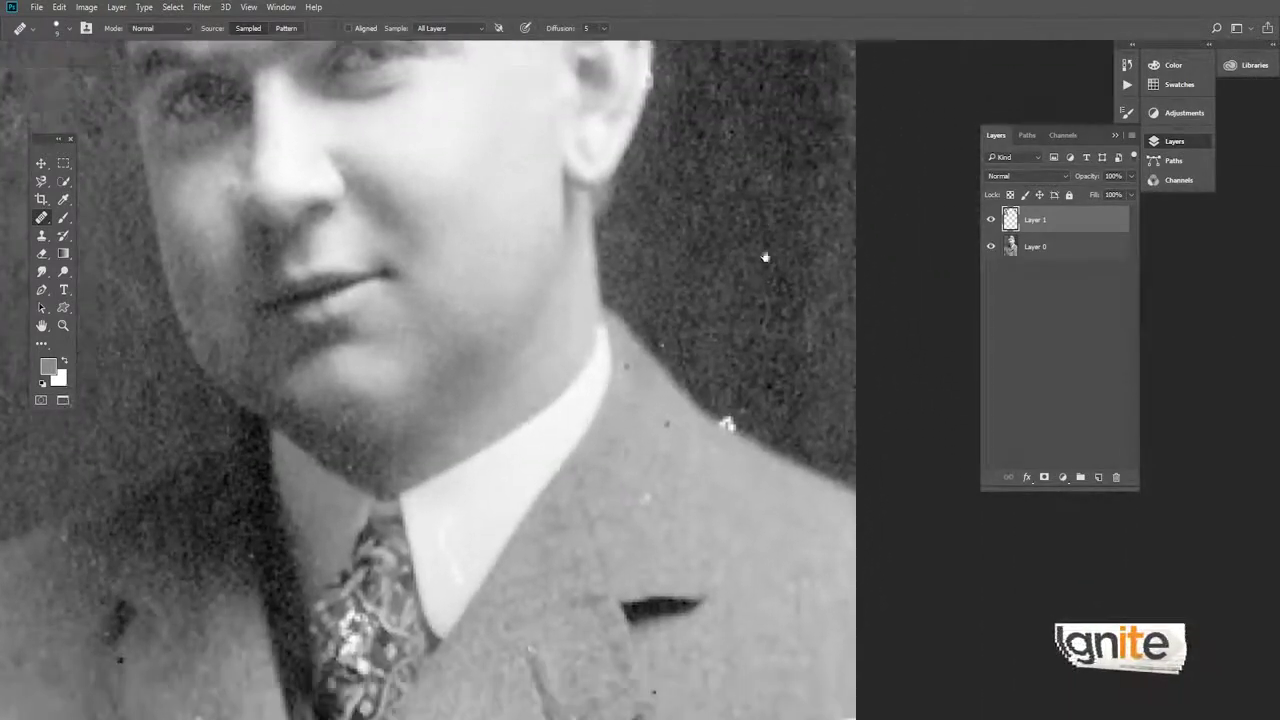
{"action": "scroll", "coordinate": [764, 258], "scroll_direction": "down", "scroll_amount": 1}
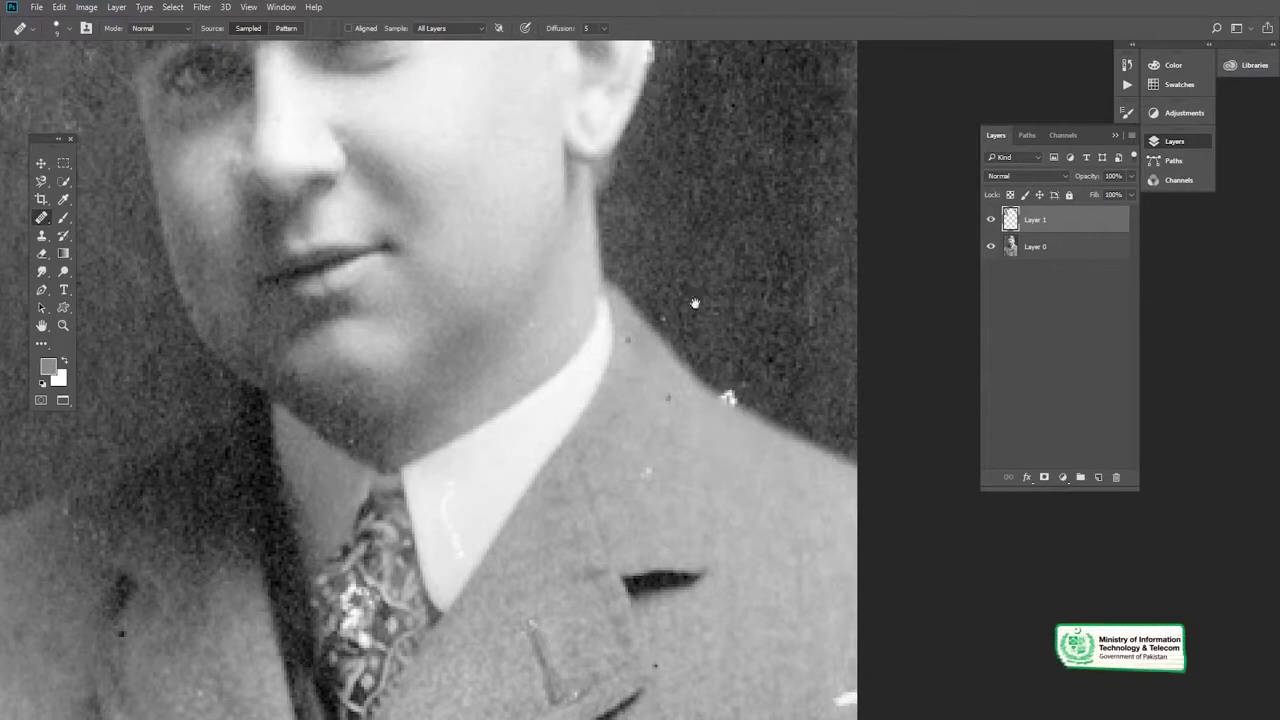
{"action": "left_click_drag", "start_coordinate": [695, 303], "coordinate": [704, 302]}
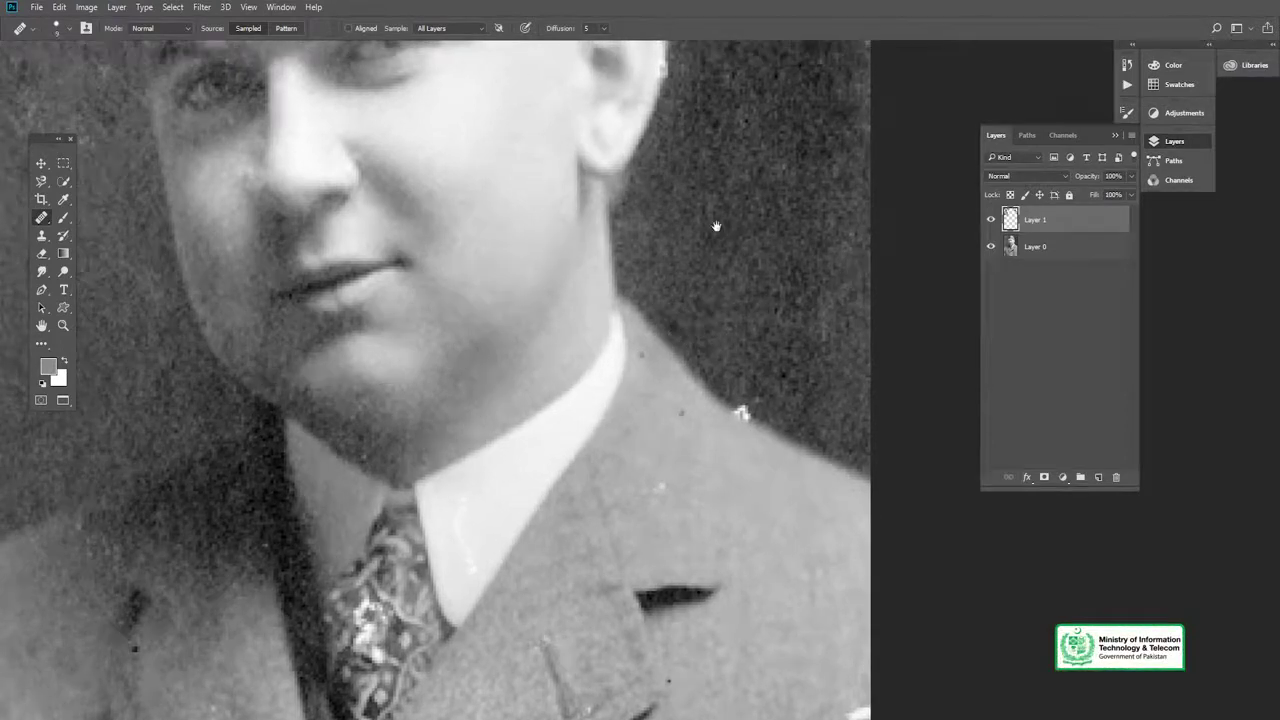
{"action": "left_click_drag", "start_coordinate": [716, 226], "coordinate": [719, 367]}
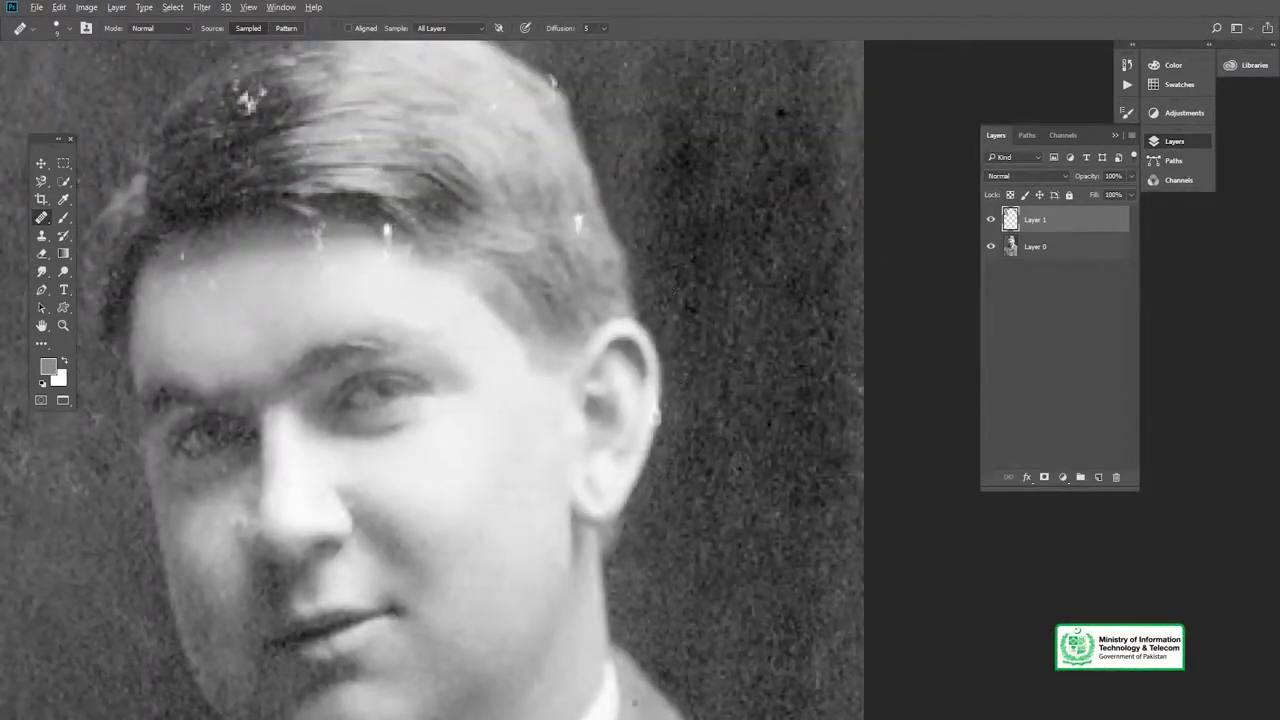
{"action": "mouse_move", "coordinate": [611, 233]}
{"action": "left_mouse_down"}
{"action": "mouse_move", "coordinate": [714, 296]}
{"action": "mouse_move", "coordinate": [711, 313]}
{"action": "left_mouse_up"}
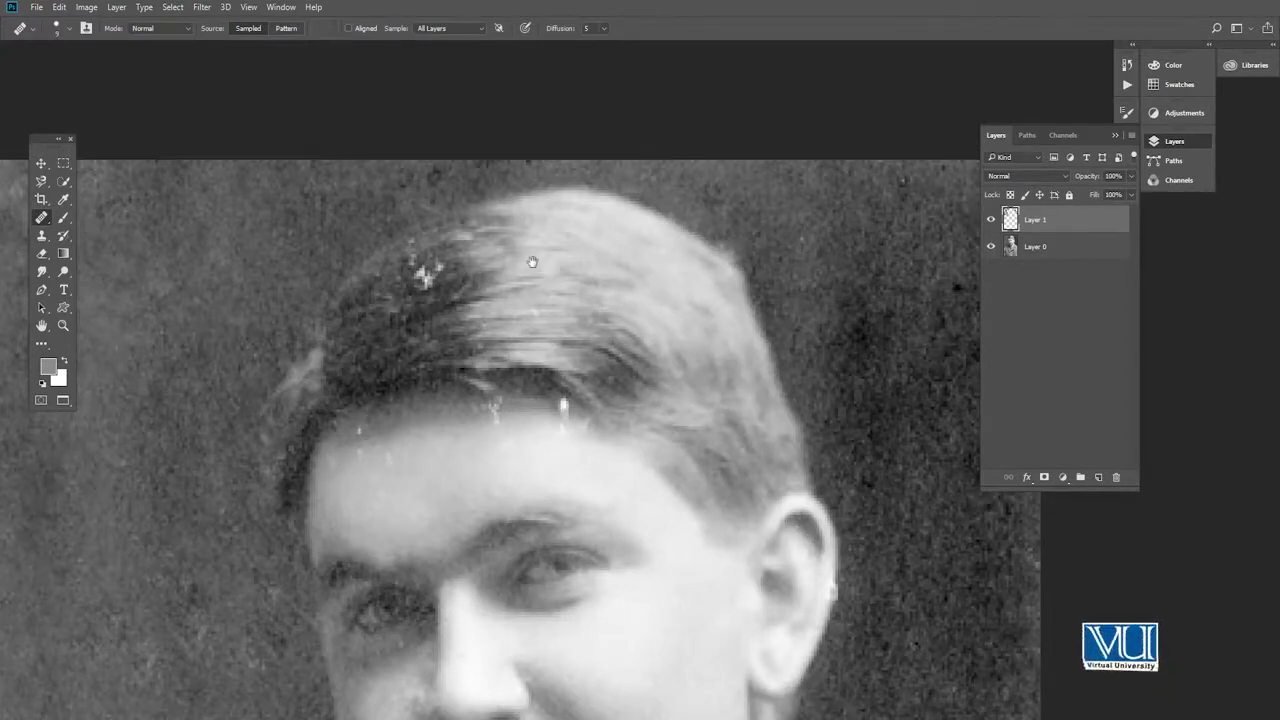
{"action": "left_click_drag", "start_coordinate": [532, 262], "coordinate": [576, 289]}
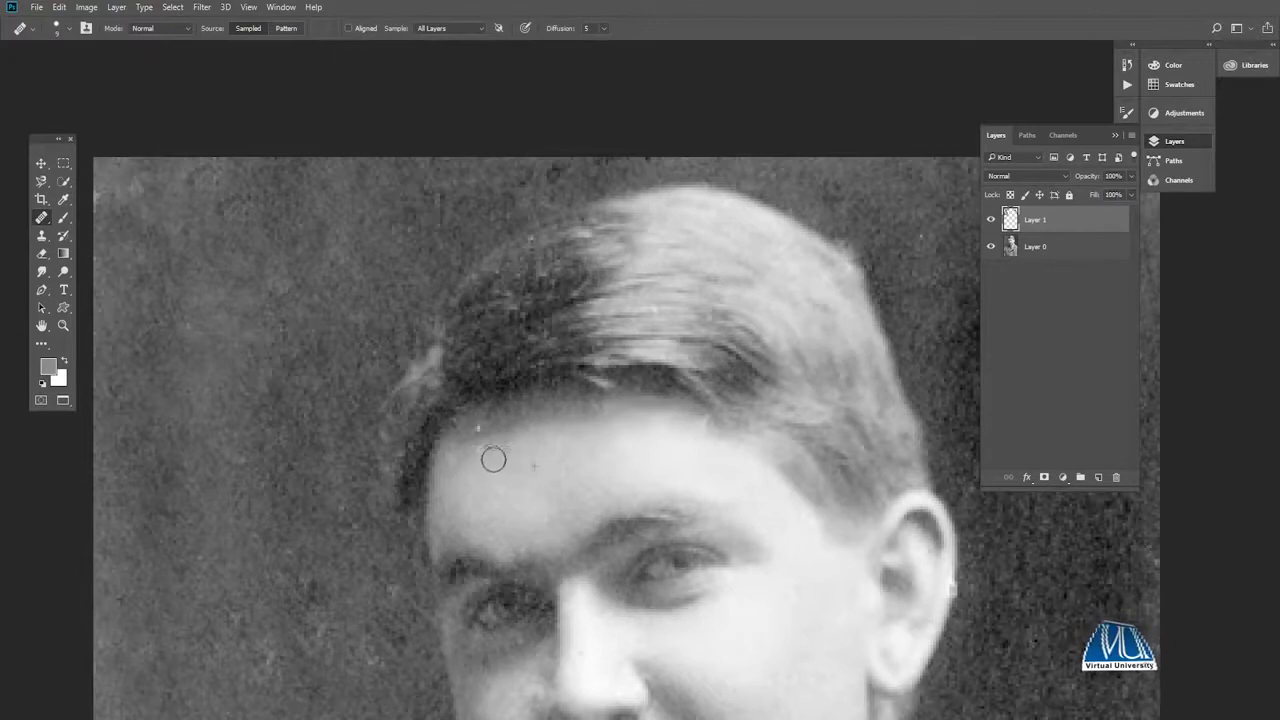
Leave the Healing Brush with V and zoom out to view the whole portrait.
{"action": "key", "text": "v"}
{"action": "scroll", "coordinate": [495, 374], "scroll_direction": "down", "scroll_amount": 4}
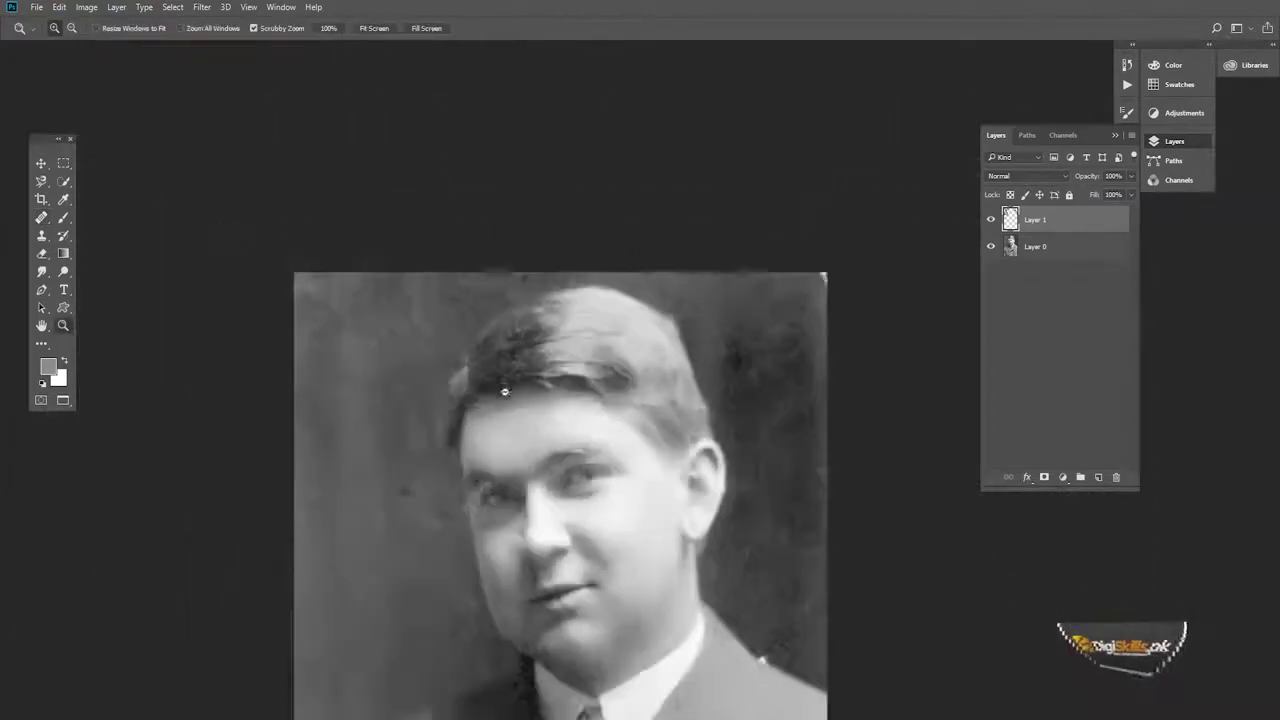
{"action": "scroll", "coordinate": [549, 306], "scroll_direction": "down", "scroll_amount": 3}
{"action": "scroll", "coordinate": [565, 230], "scroll_direction": "up", "scroll_amount": 2}
{"action": "scroll", "coordinate": [571, 211], "scroll_direction": "up", "scroll_amount": 2}
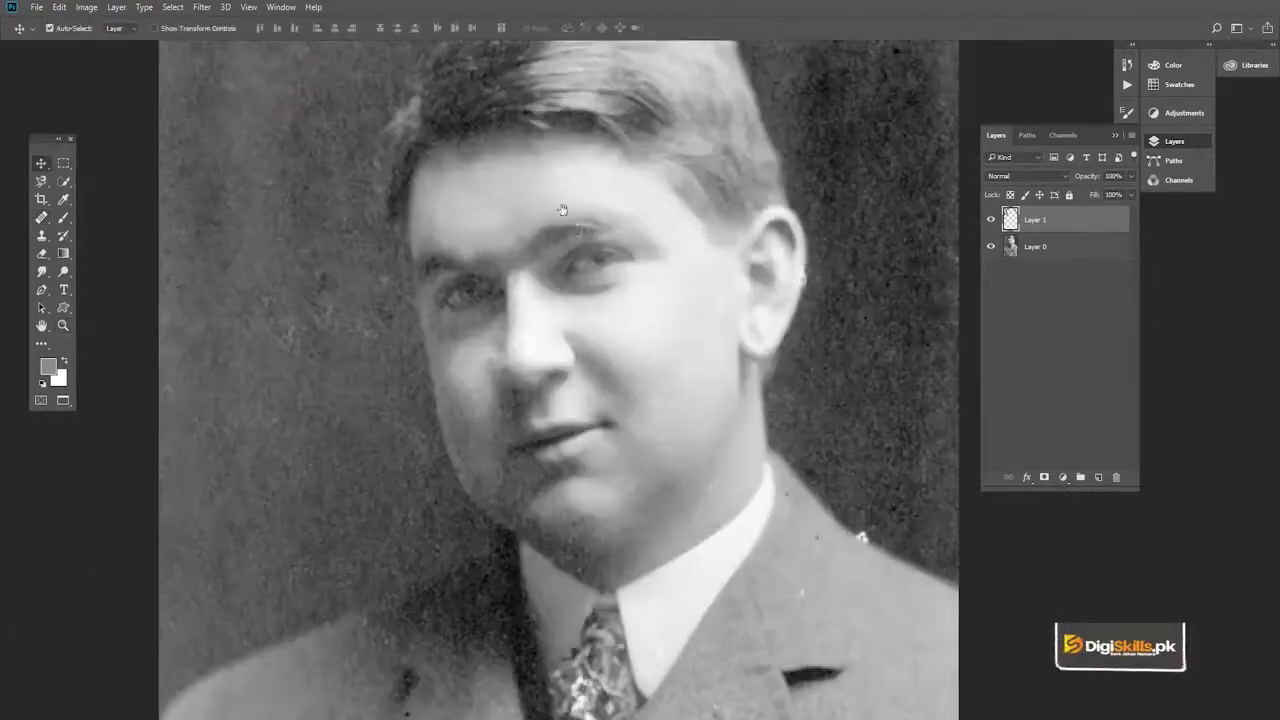
{"action": "scroll", "coordinate": [580, 254], "scroll_direction": "up", "scroll_amount": 2}
{"action": "scroll", "coordinate": [580, 254], "scroll_direction": "down", "scroll_amount": 2}
{"action": "scroll", "coordinate": [520, 243], "scroll_direction": "down", "scroll_amount": 2}
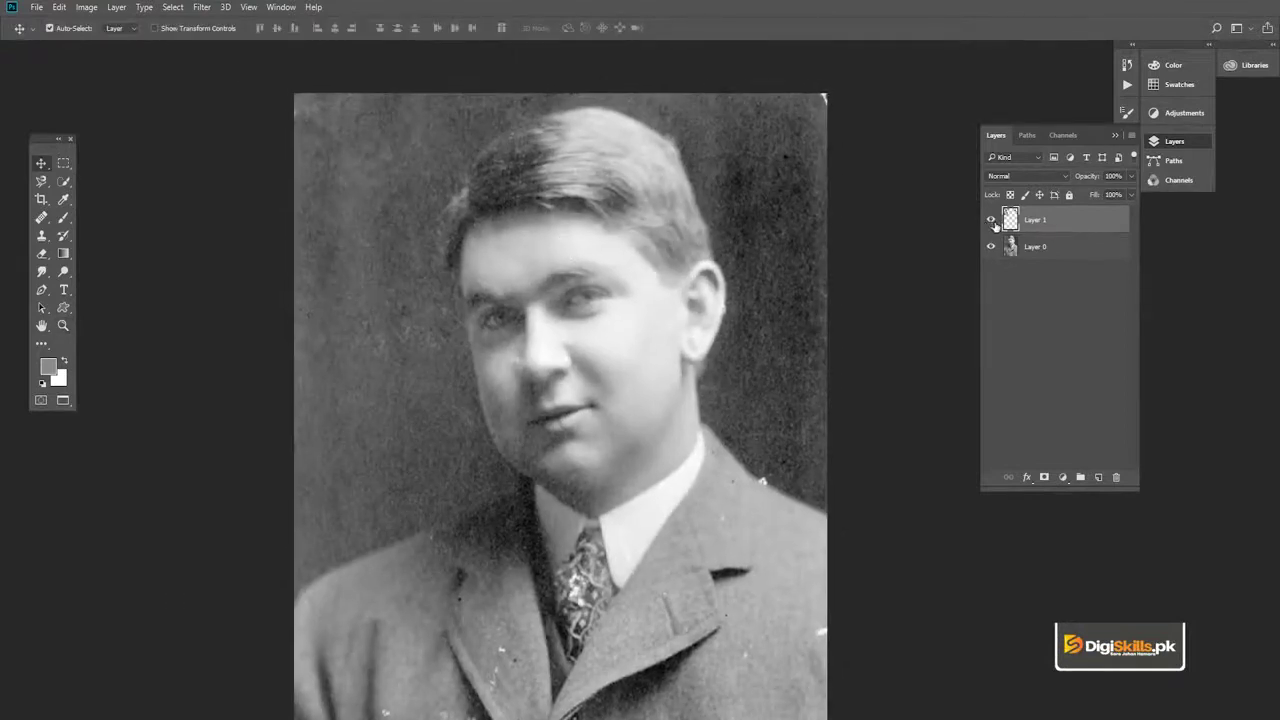
Toggle Layer 1's visibility off and on to compare before and after.
{"action": "left_click", "coordinate": [991, 220]}
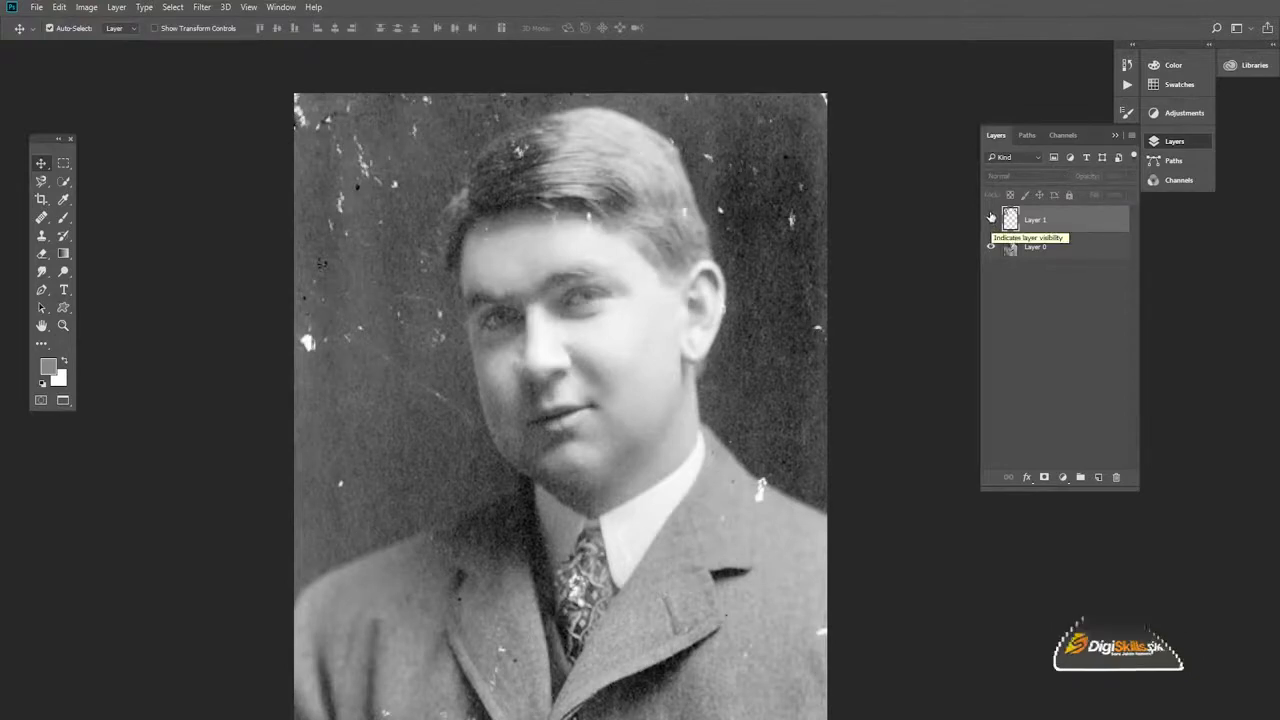
{"action": "left_click", "coordinate": [991, 219]}
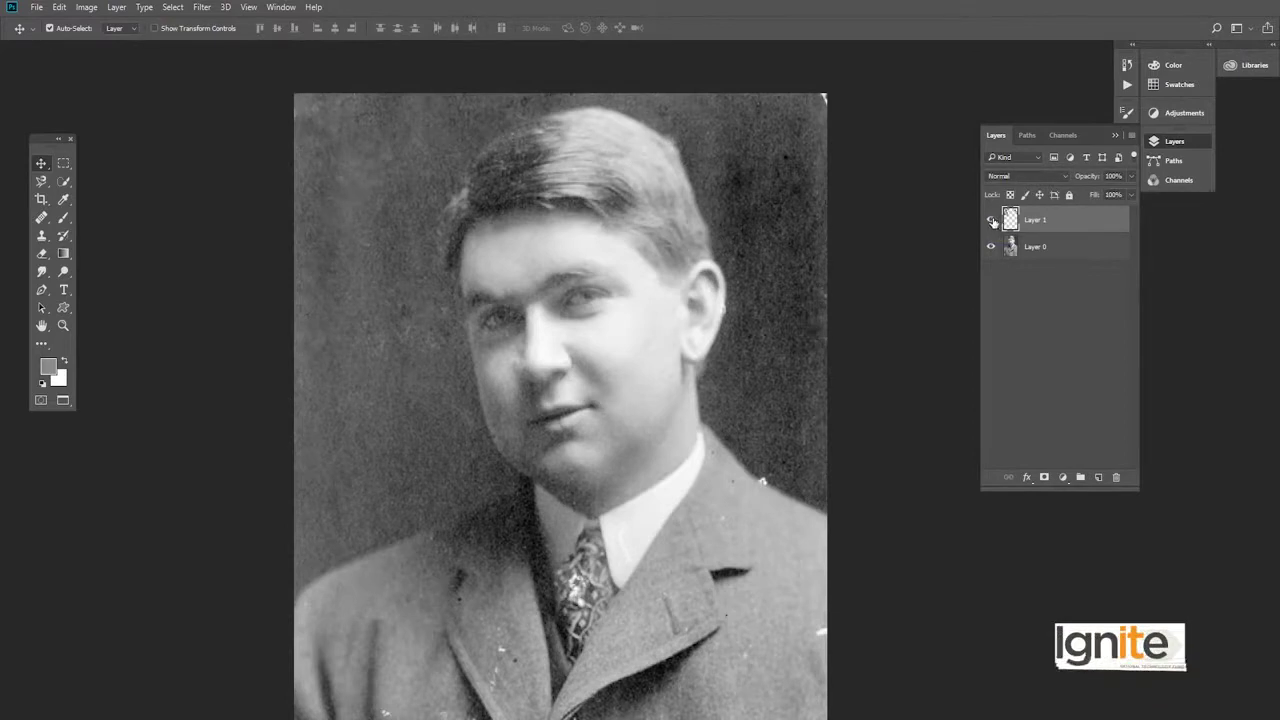
{"action": "left_click", "coordinate": [991, 220]}
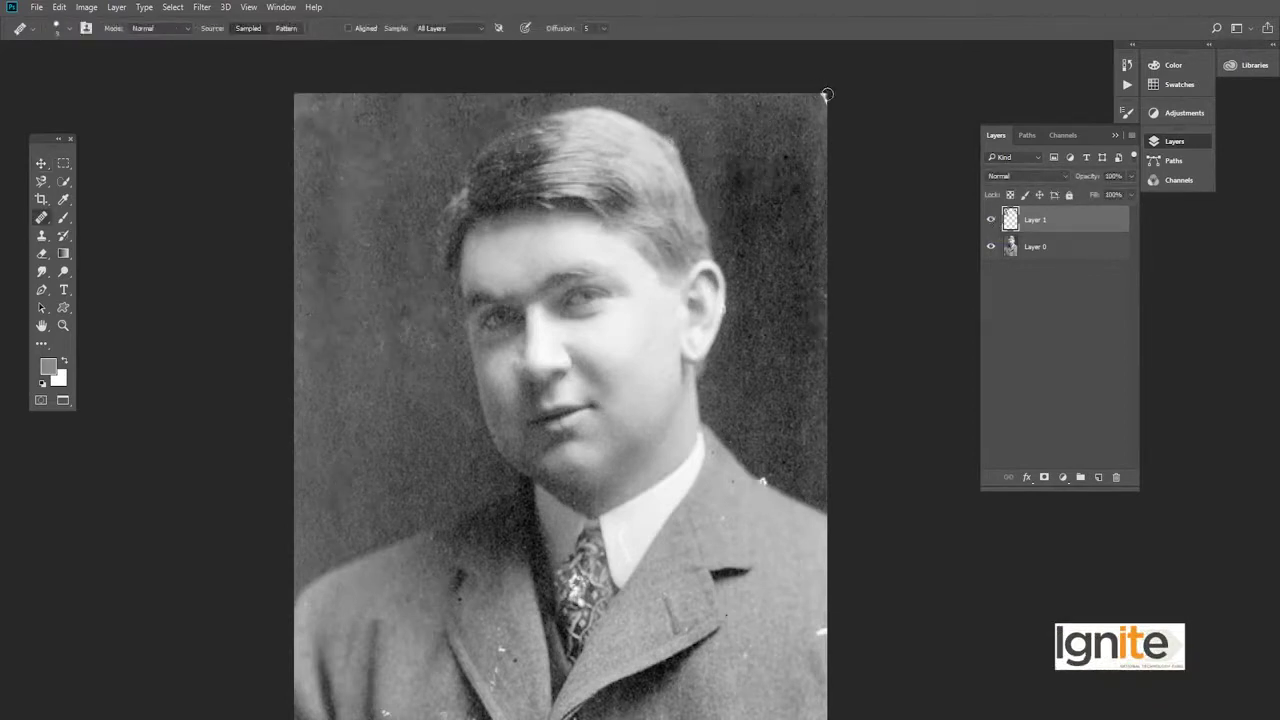
{"action": "key", "text": "v"}
{"action": "key", "text": "ctrl+minus"}
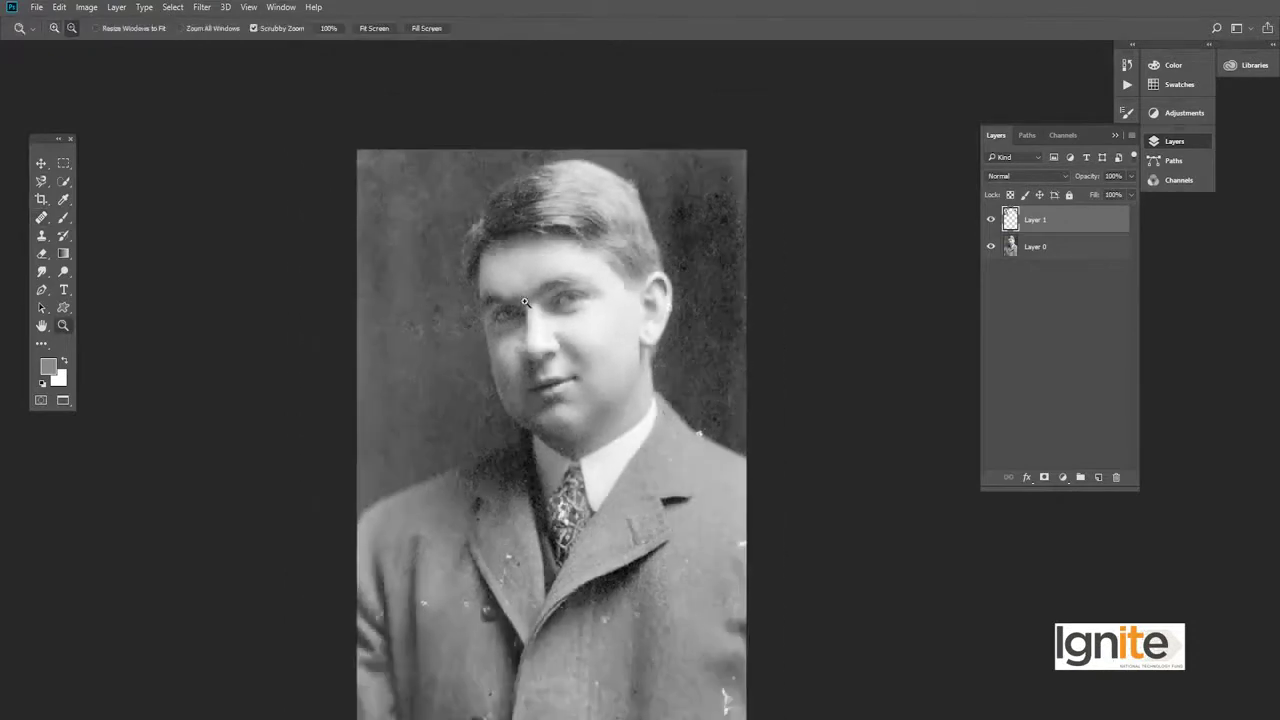
{"action": "key", "text": "ctrl+minus"}
{"action": "scroll", "coordinate": [537, 247], "scroll_direction": "up", "scroll_amount": 2}
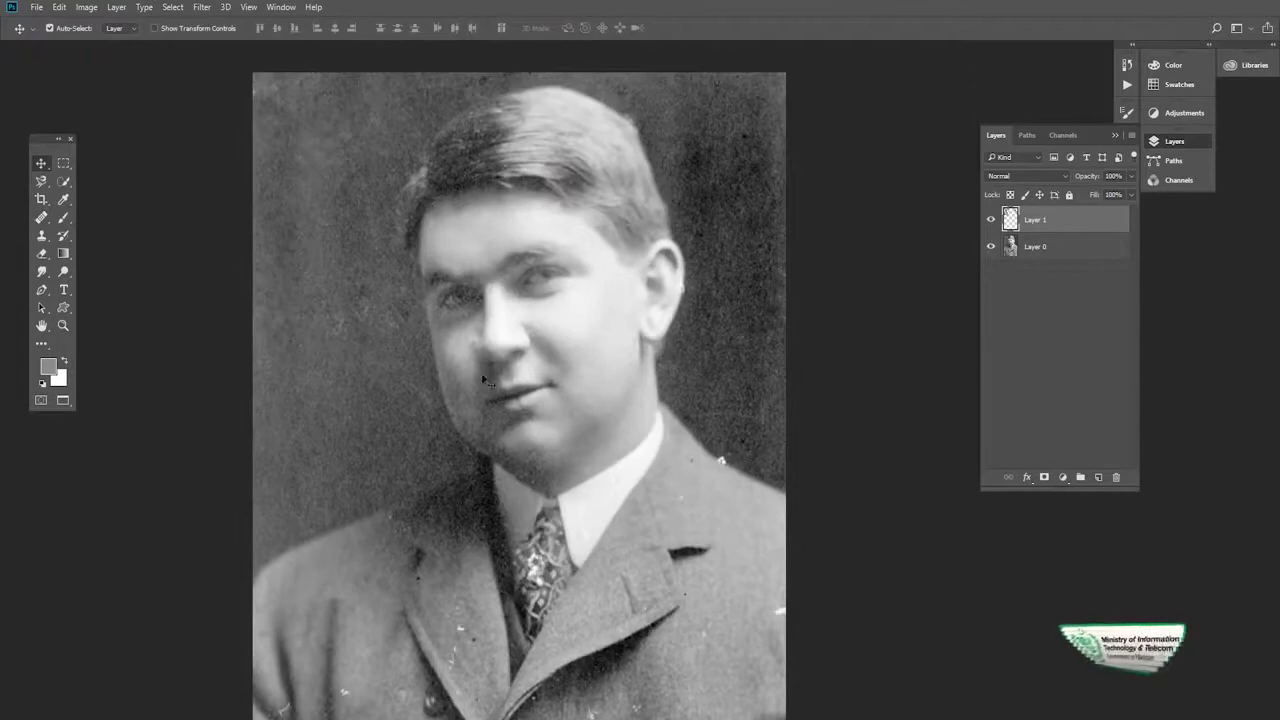
{"action": "mouse_move", "coordinate": [484, 380]}
{"action": "left_mouse_down"}
{"action": "mouse_move", "coordinate": [493, 309]}
{"action": "mouse_move", "coordinate": [499, 331]}
{"action": "mouse_move", "coordinate": [518, 303]}
{"action": "left_mouse_up"}
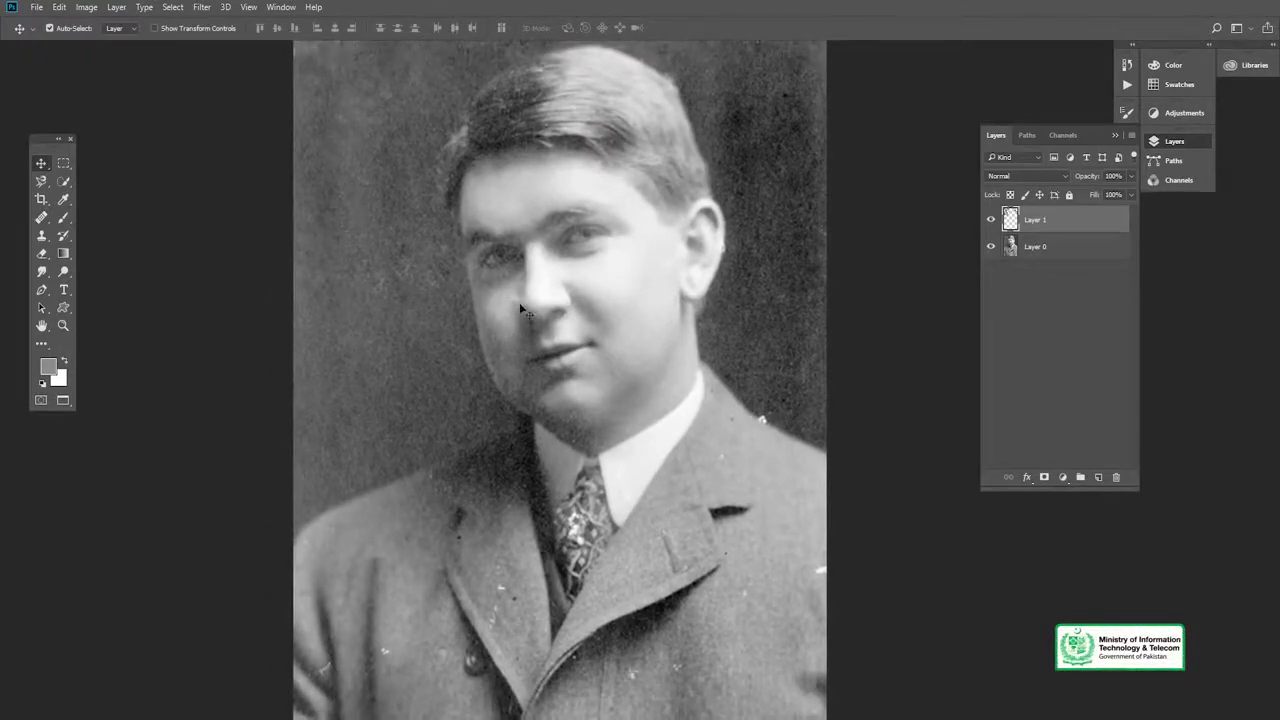